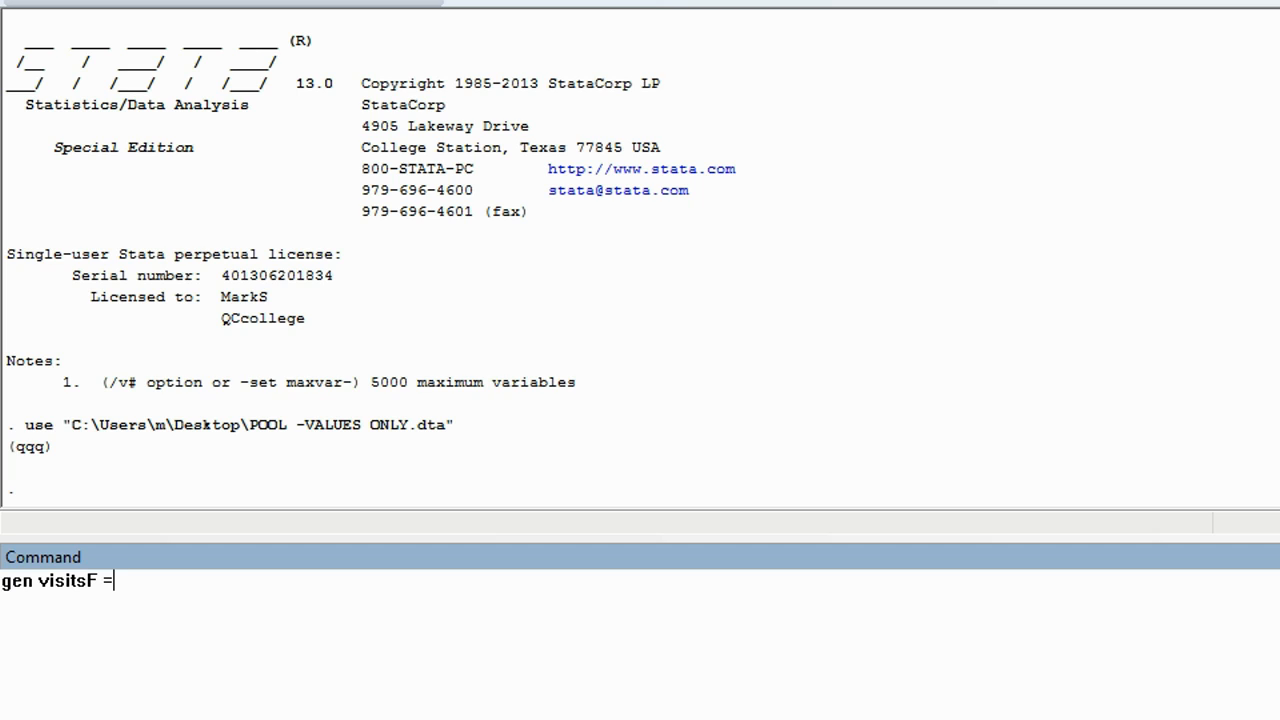
Generate a new variable visitsF equal to 1 for observations where visits is at most 7 (gen visitsF = 1 if visits <=7)
{"action": "type", "text": "if visits"}
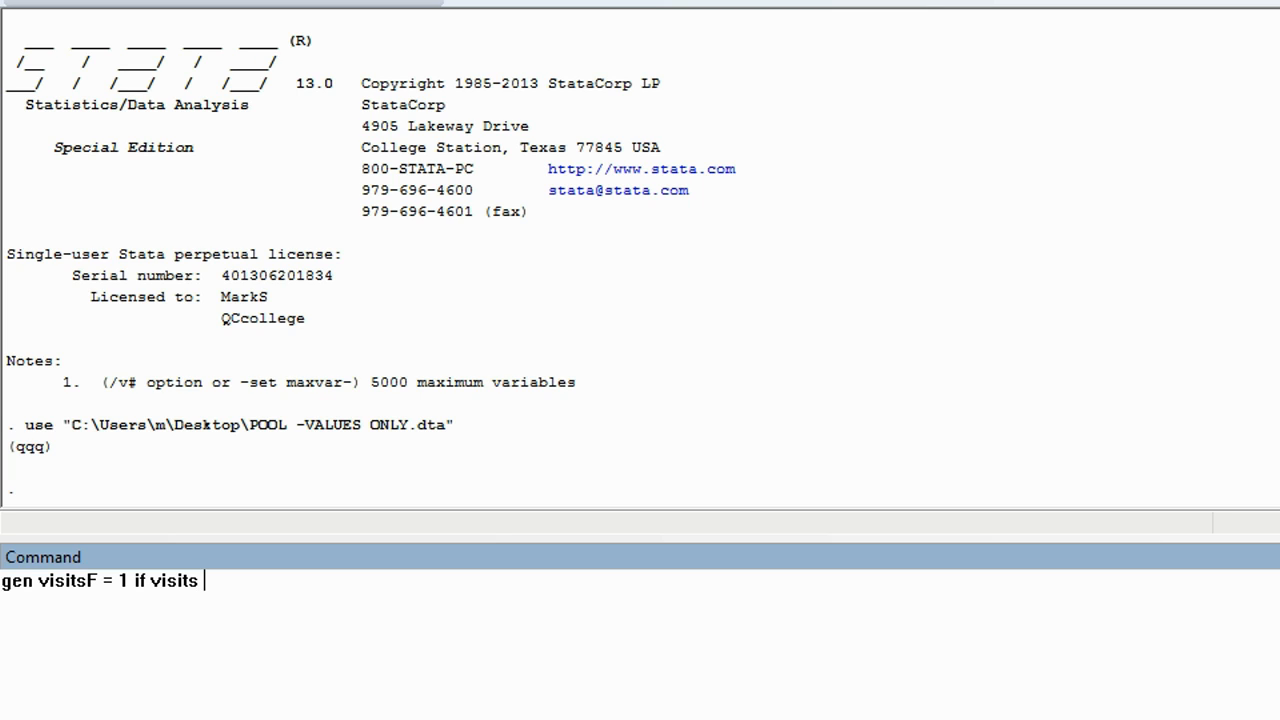
{"action": "type", "text": " <=7"}
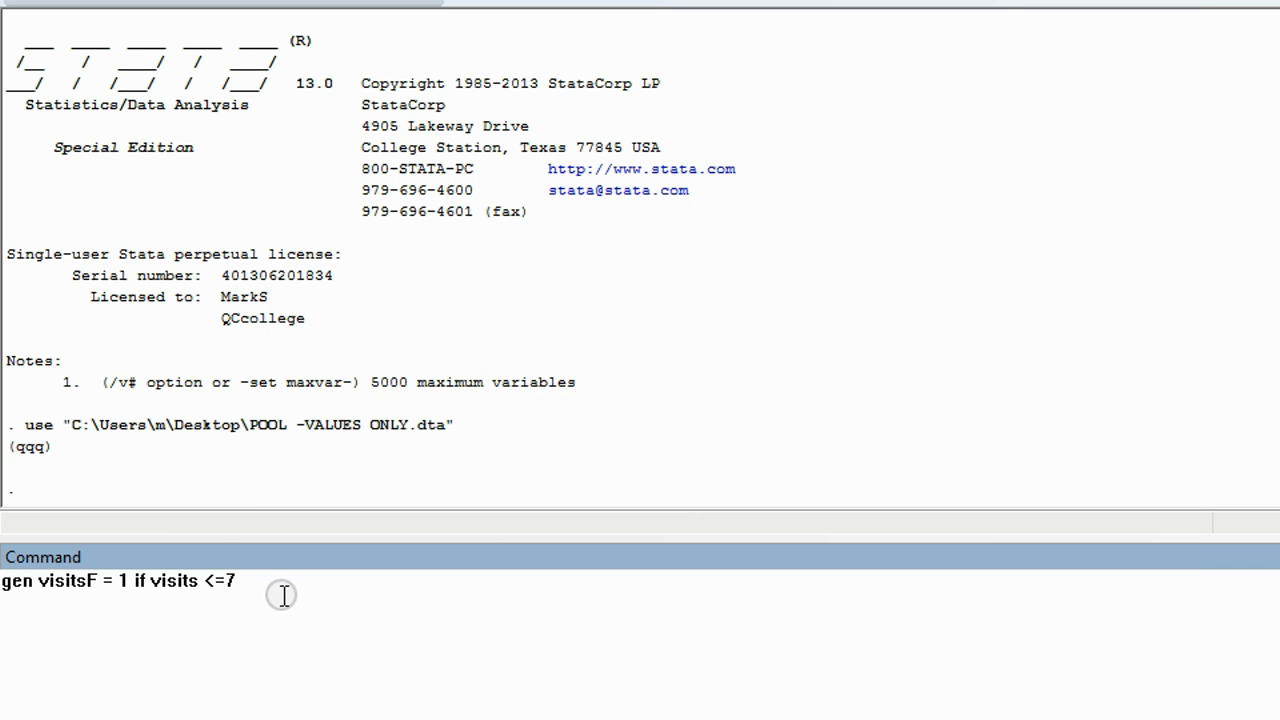
{"action": "left_click", "coordinate": [280, 591]}
{"action": "key", "text": "Return"}
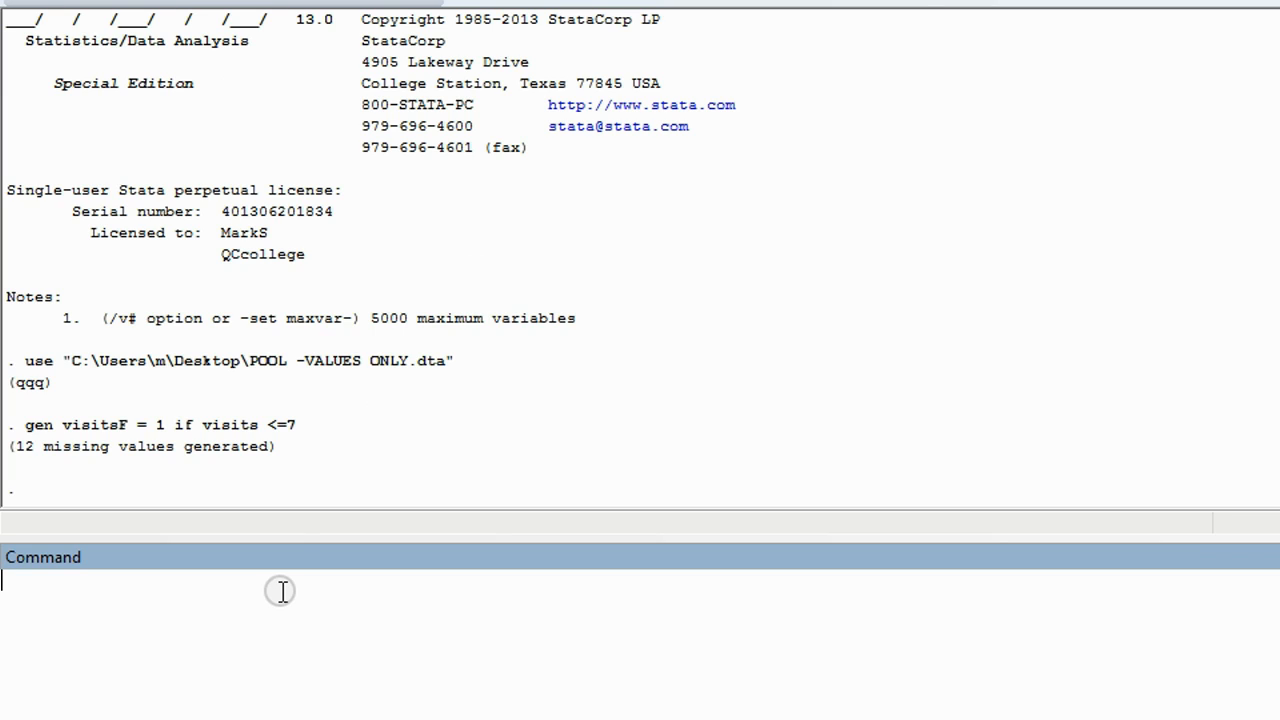
Examine the new visitsF column in the Data Editor and compare its coded rows with the visits column
{"action": "left_click", "coordinate": [300, 2]}
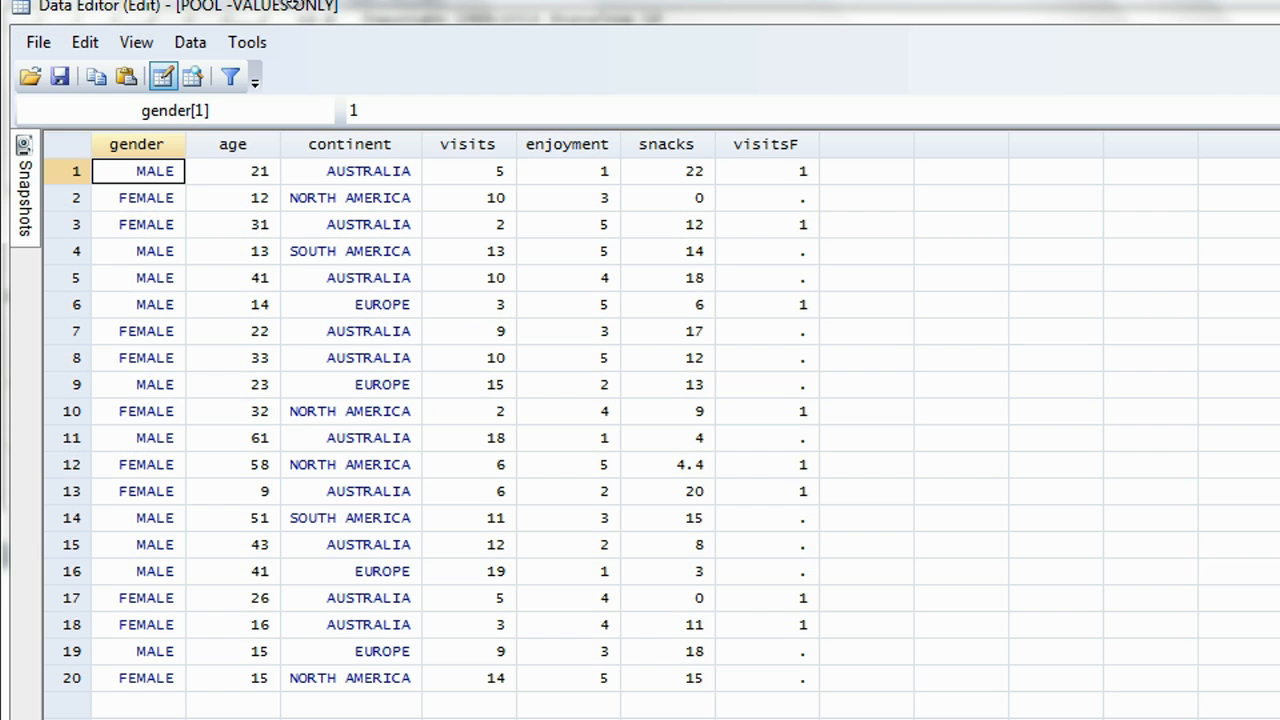
{"action": "left_click", "coordinate": [772, 145]}
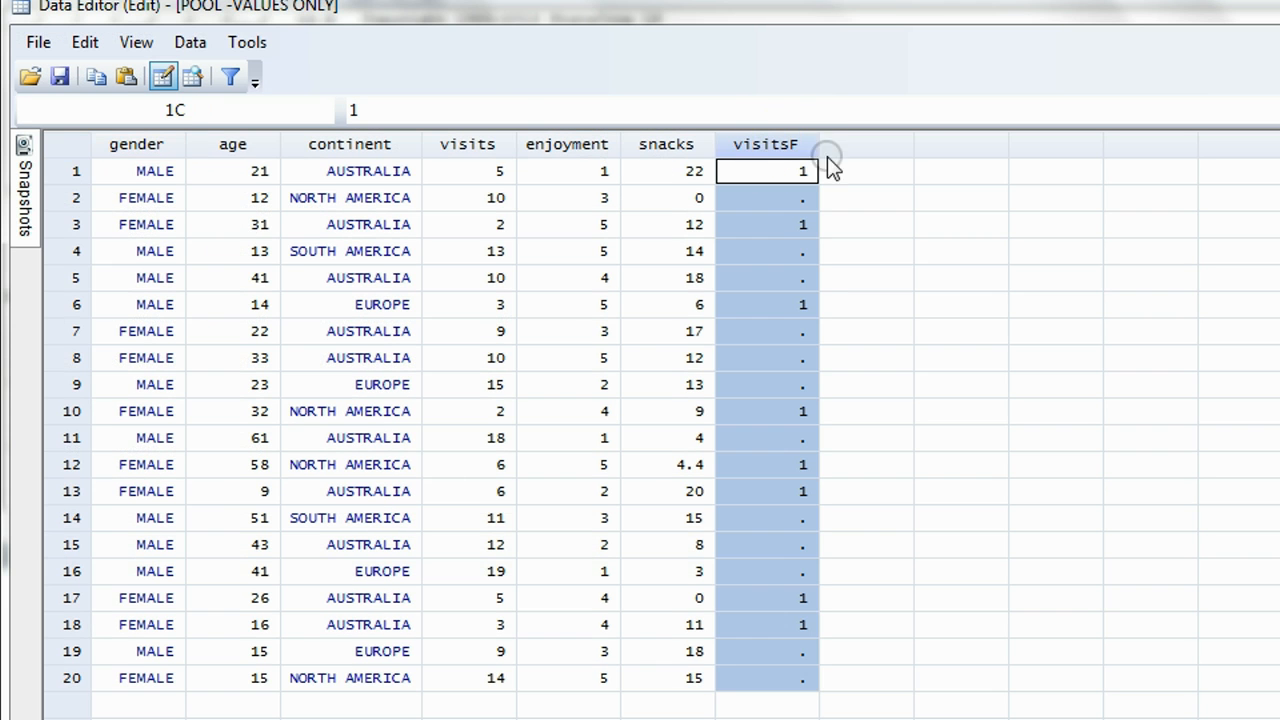
{"action": "left_click", "coordinate": [928, 178]}
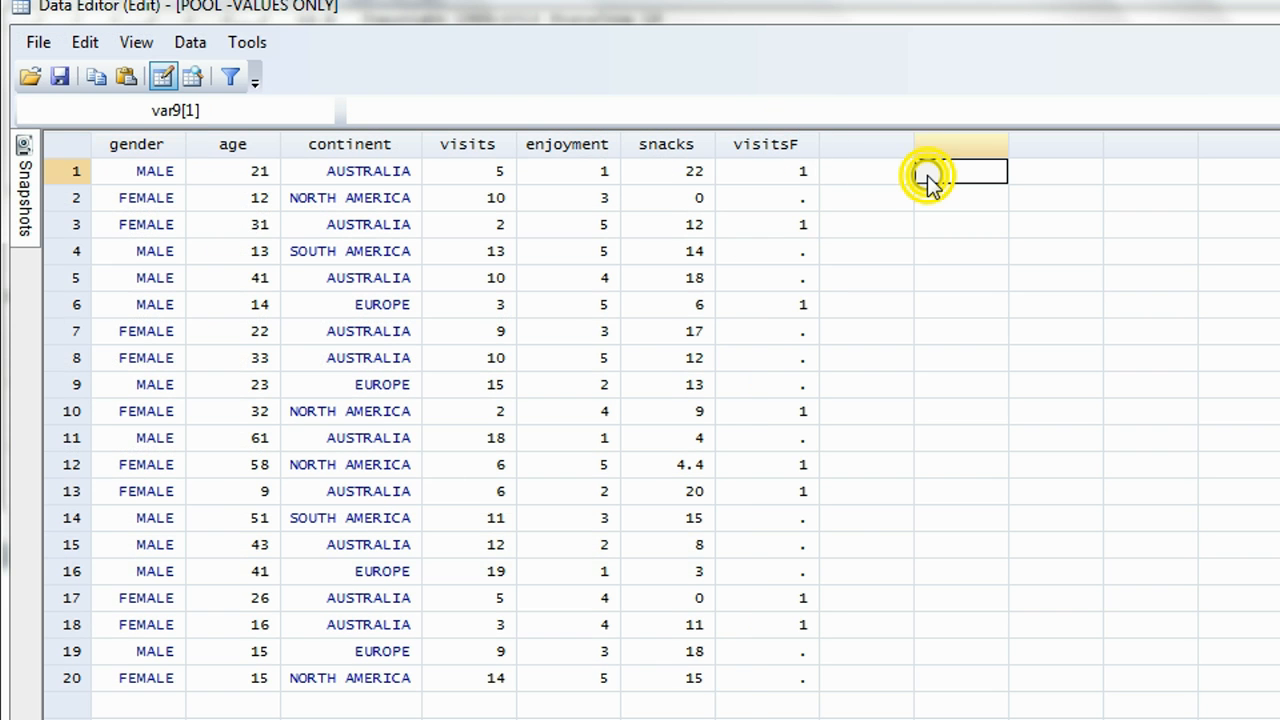
{"action": "left_click", "coordinate": [803, 175]}
{"action": "left_click", "coordinate": [806, 228]}
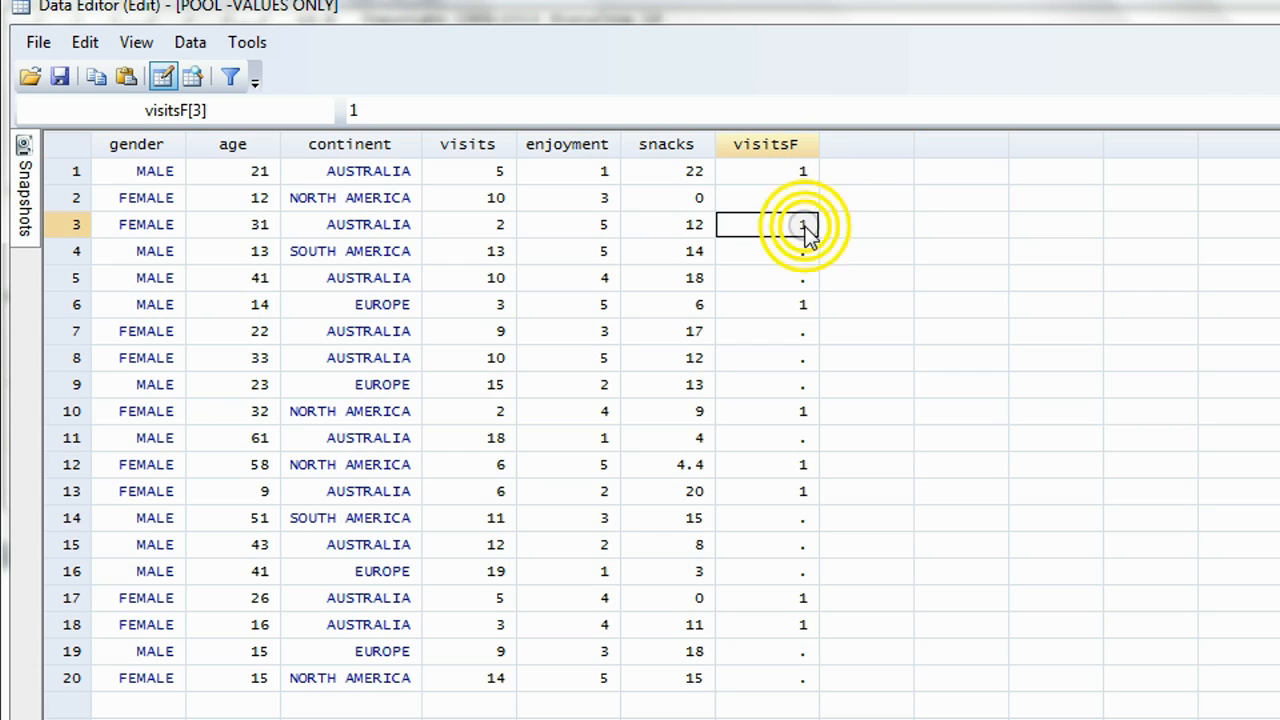
{"action": "left_click", "coordinate": [499, 223]}
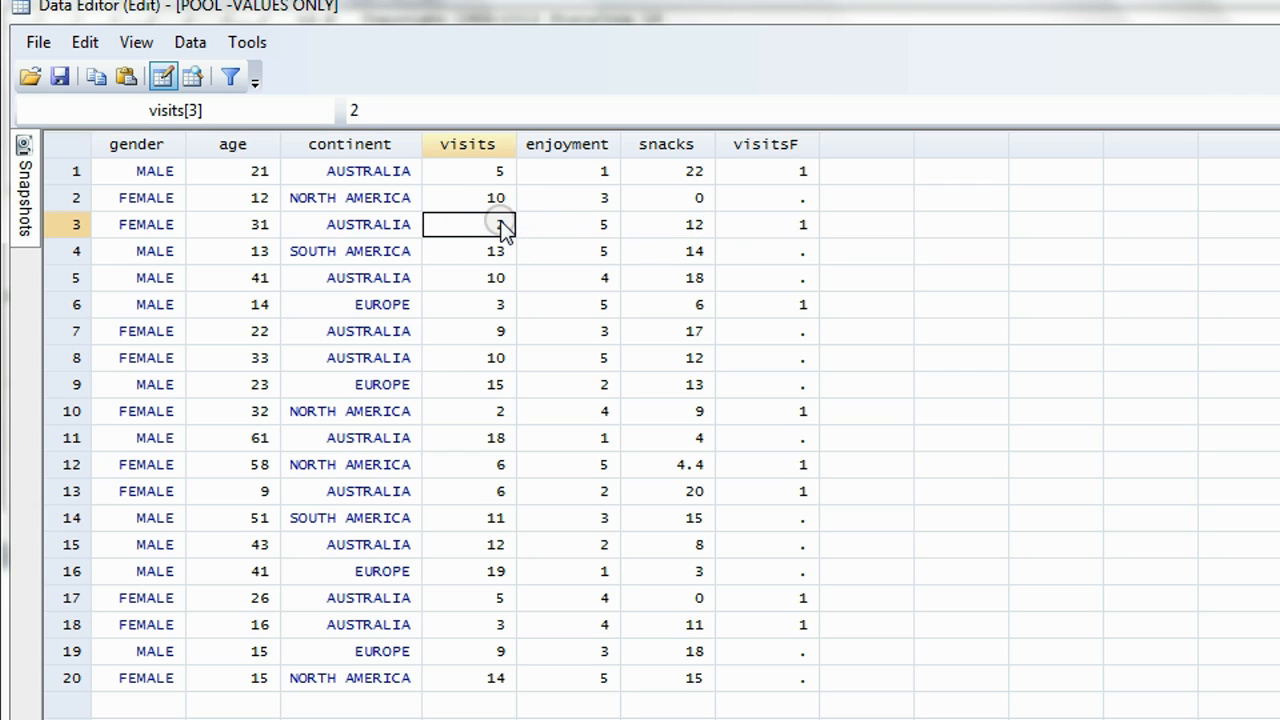
{"action": "left_click", "coordinate": [804, 226]}
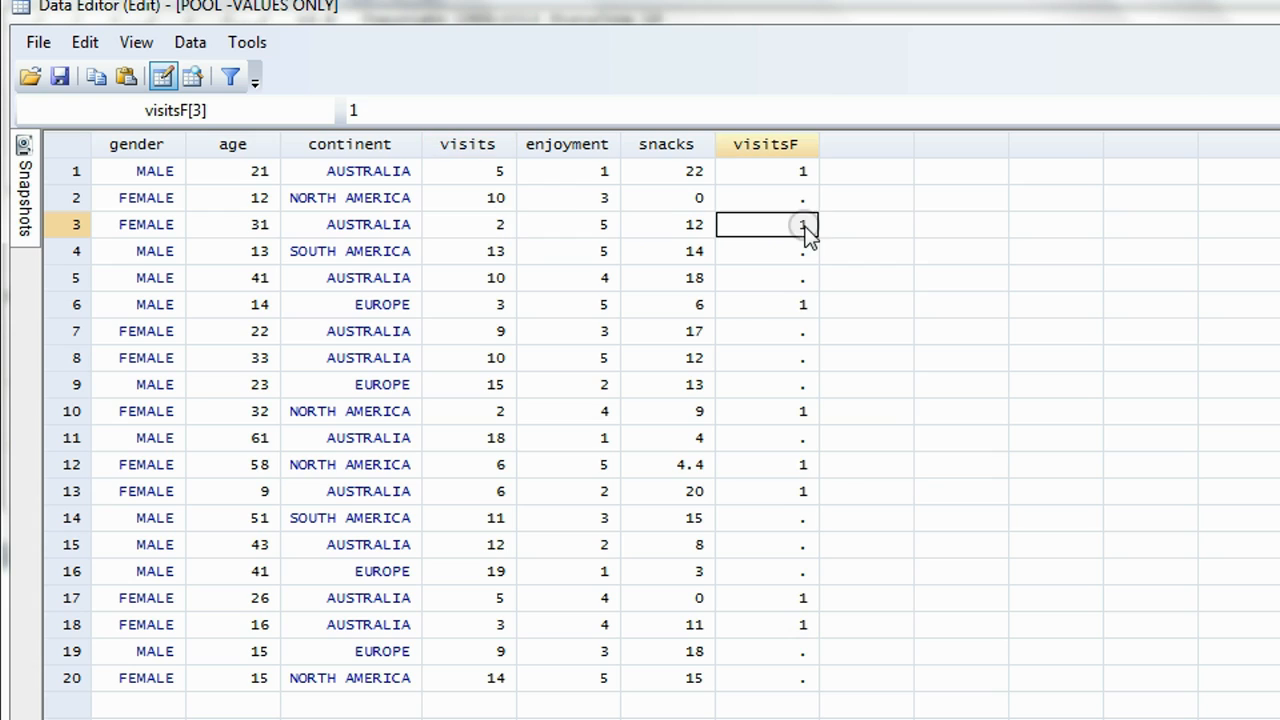
{"action": "left_click", "coordinate": [801, 305]}
{"action": "left_click", "coordinate": [804, 411]}
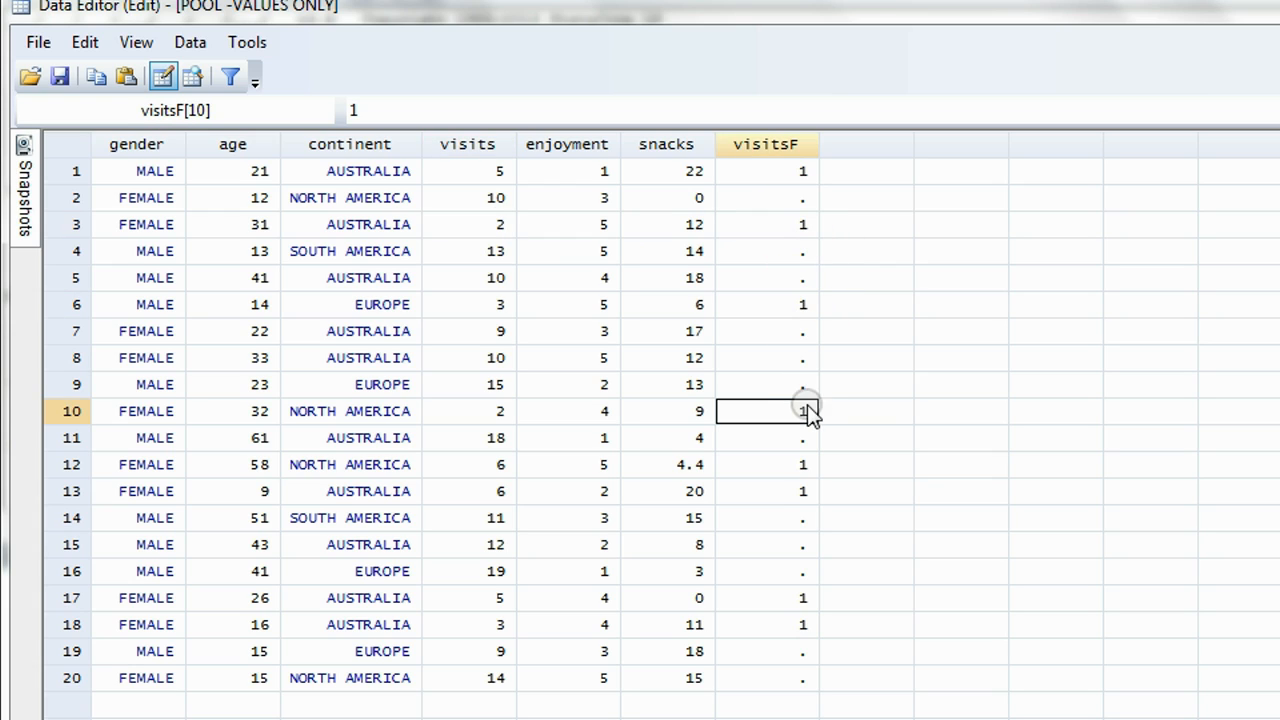
{"action": "left_click", "coordinate": [804, 464]}
{"action": "left_click", "coordinate": [805, 491]}
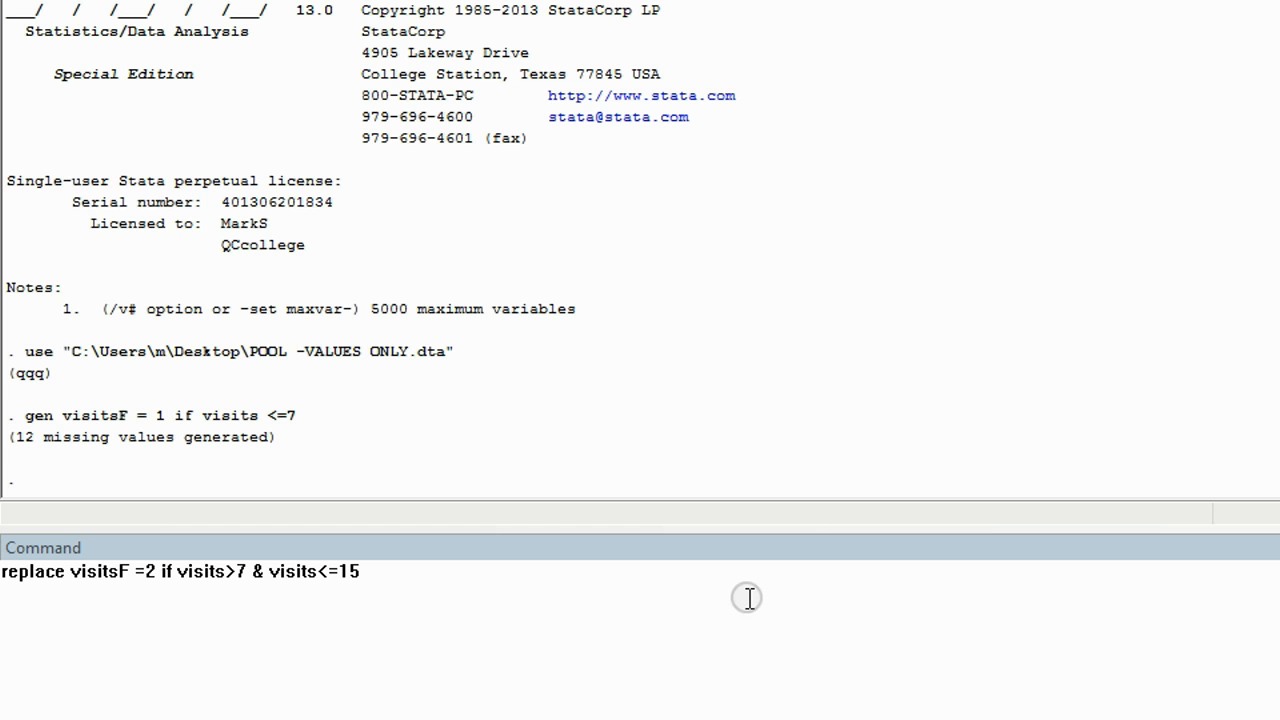
Recode visitsF to 2 for visits above 7 and up to 15 (replace visitsF =2 if visits>7 & visits<=15)
{"action": "left_click", "coordinate": [431, 584]}
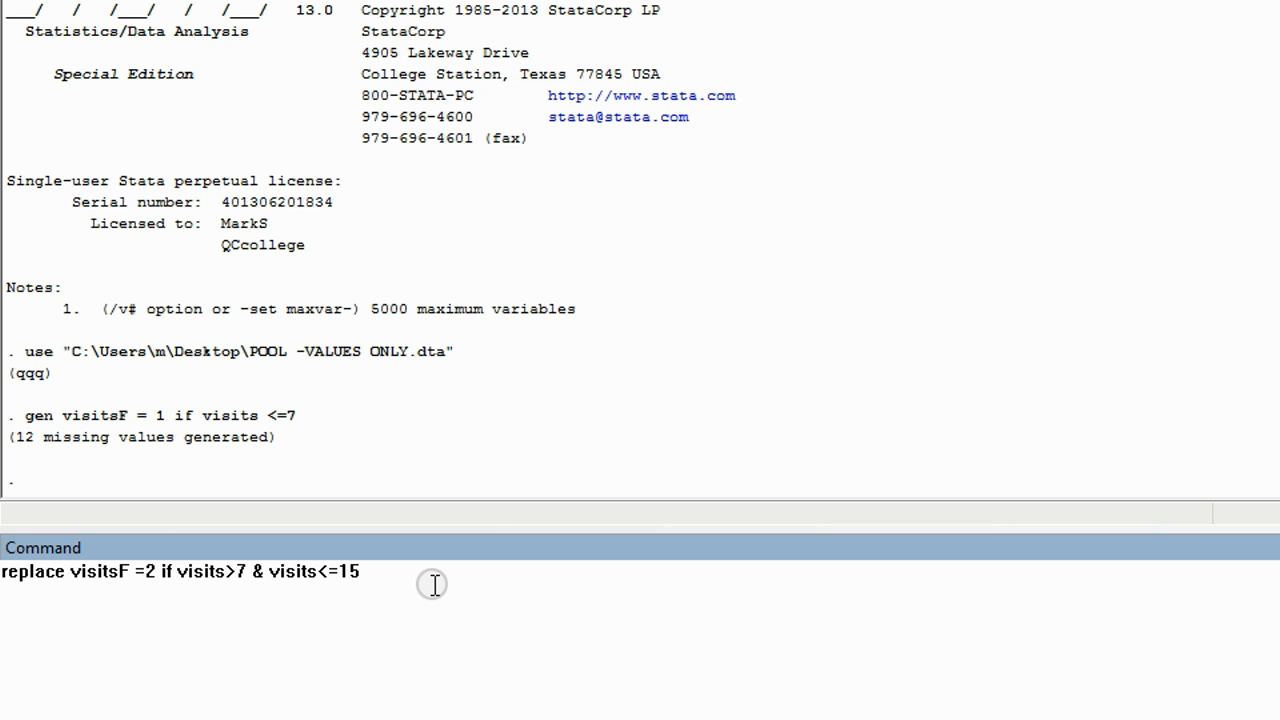
{"action": "key", "text": "Return"}
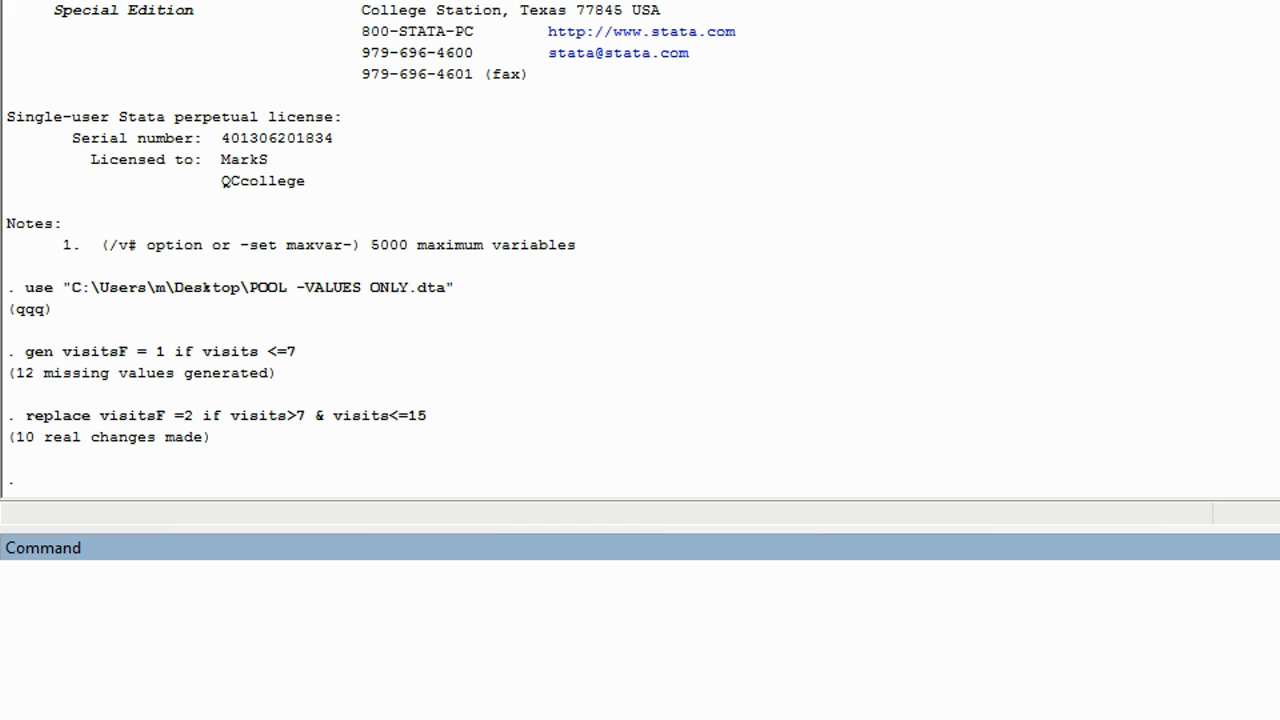
Review the recoded visitsF values in the first nine rows of the Data Editor
{"action": "left_click", "coordinate": [284, 1]}
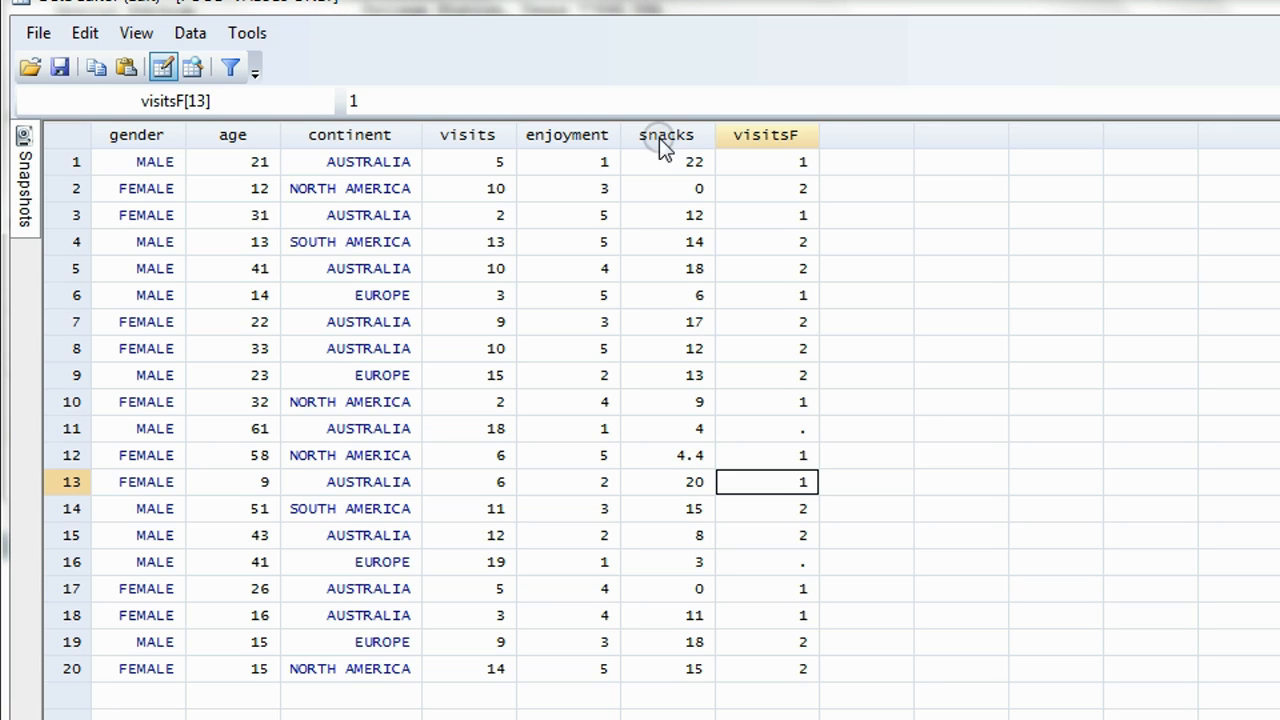
{"action": "left_click", "coordinate": [803, 188]}
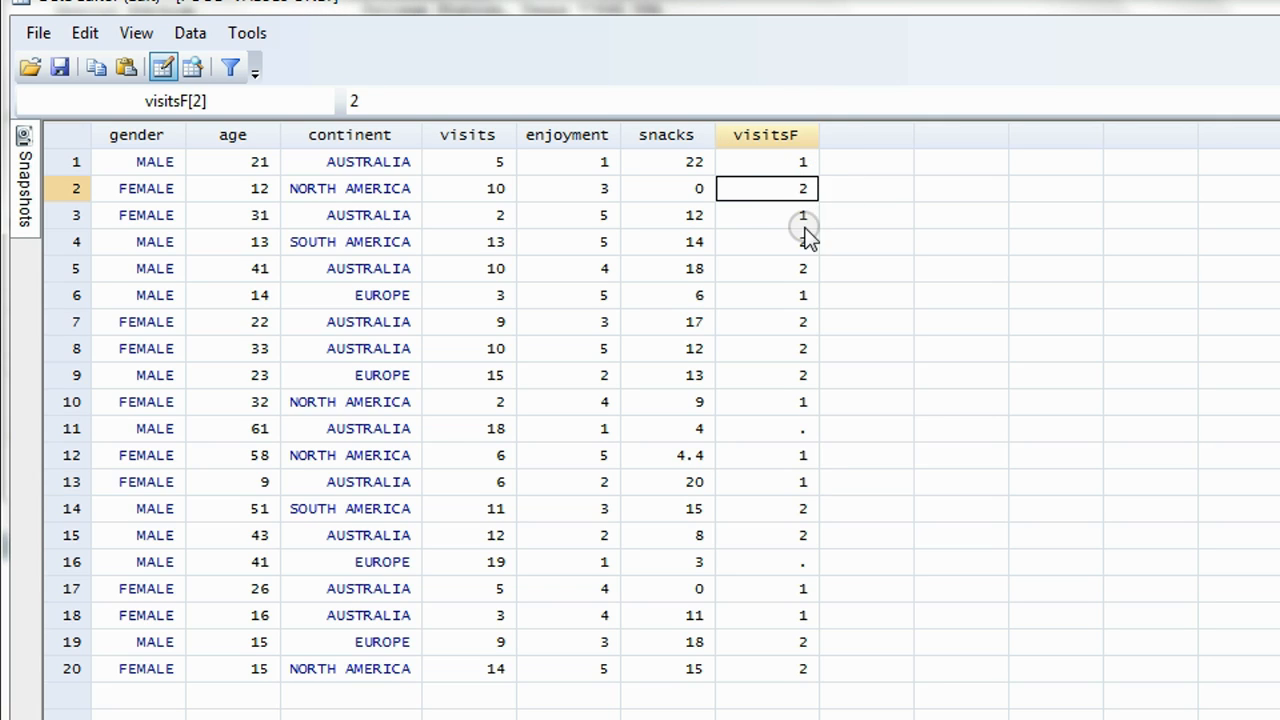
{"action": "left_click", "coordinate": [803, 215]}
{"action": "left_click", "coordinate": [803, 241]}
{"action": "left_click", "coordinate": [803, 268]}
{"action": "left_click", "coordinate": [803, 295]}
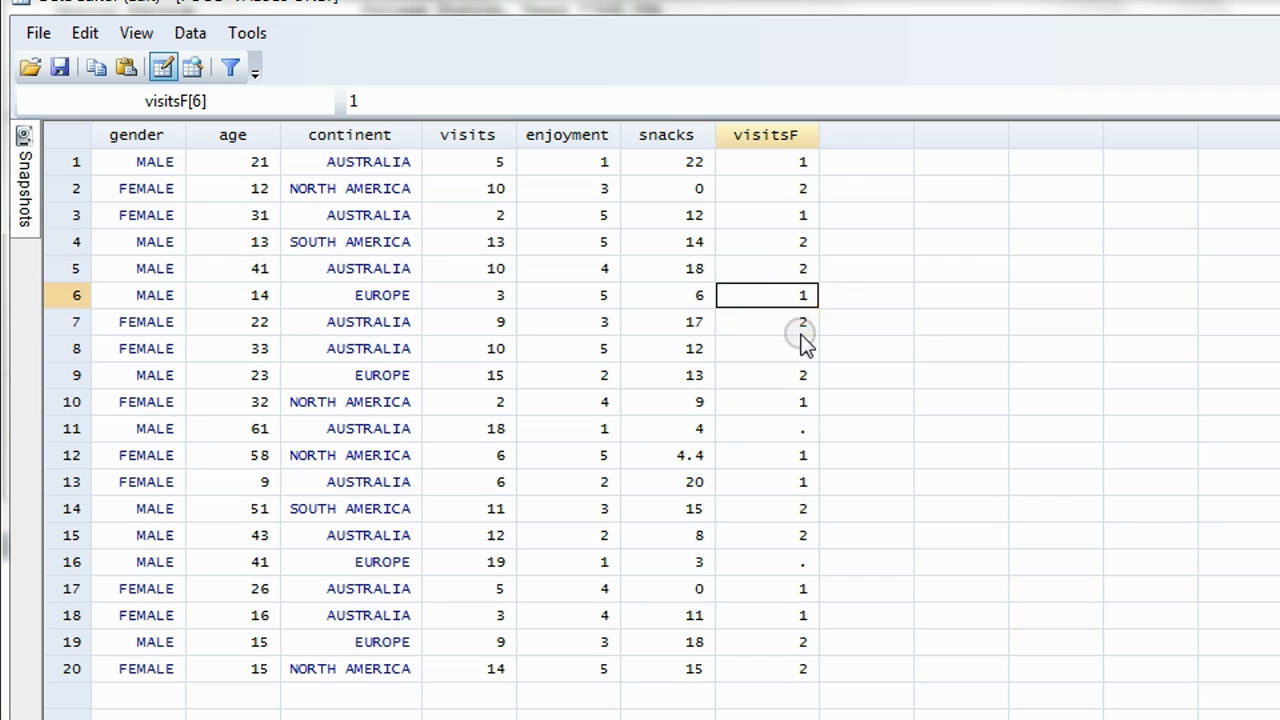
{"action": "left_click", "coordinate": [806, 373]}
Compare the visitsF codes in rows 4 and 14 with the visits values in the same rows
{"action": "left_click", "coordinate": [802, 245]}
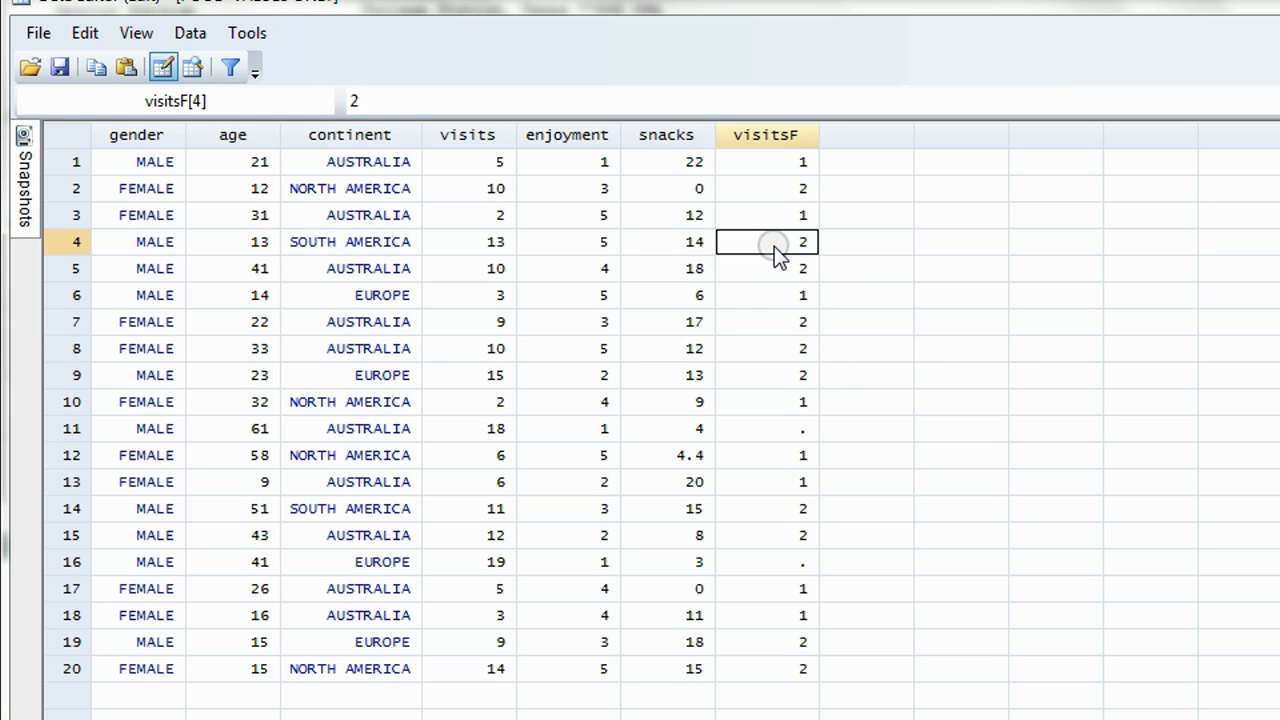
{"action": "key", "text": "Left"}
{"action": "key", "text": "Left"}
{"action": "key", "text": "Left"}
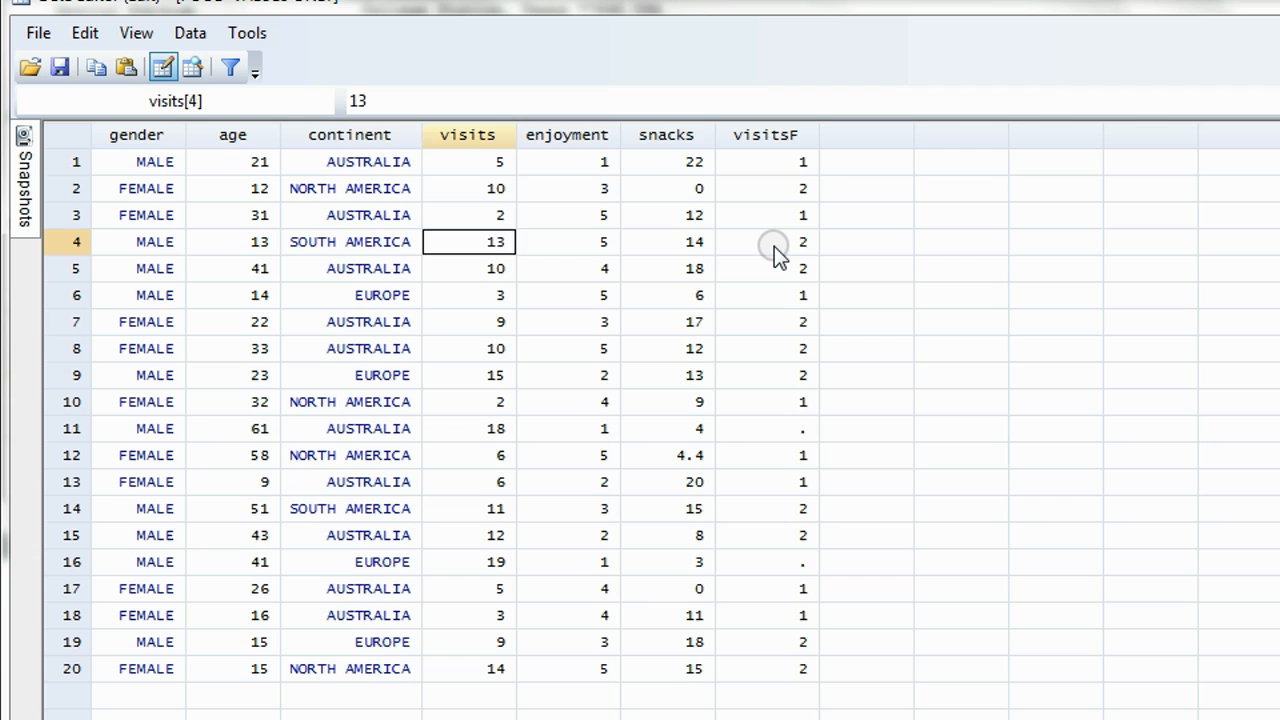
{"action": "key", "text": "Right"}
{"action": "key", "text": "Right"}
{"action": "key", "text": "Right"}
{"action": "key", "text": "Down"}
{"action": "key", "text": "Down"}
{"action": "key", "text": "Down"}
{"action": "key", "text": "Down"}
{"action": "key", "text": "Down"}
{"action": "key", "text": "Down"}
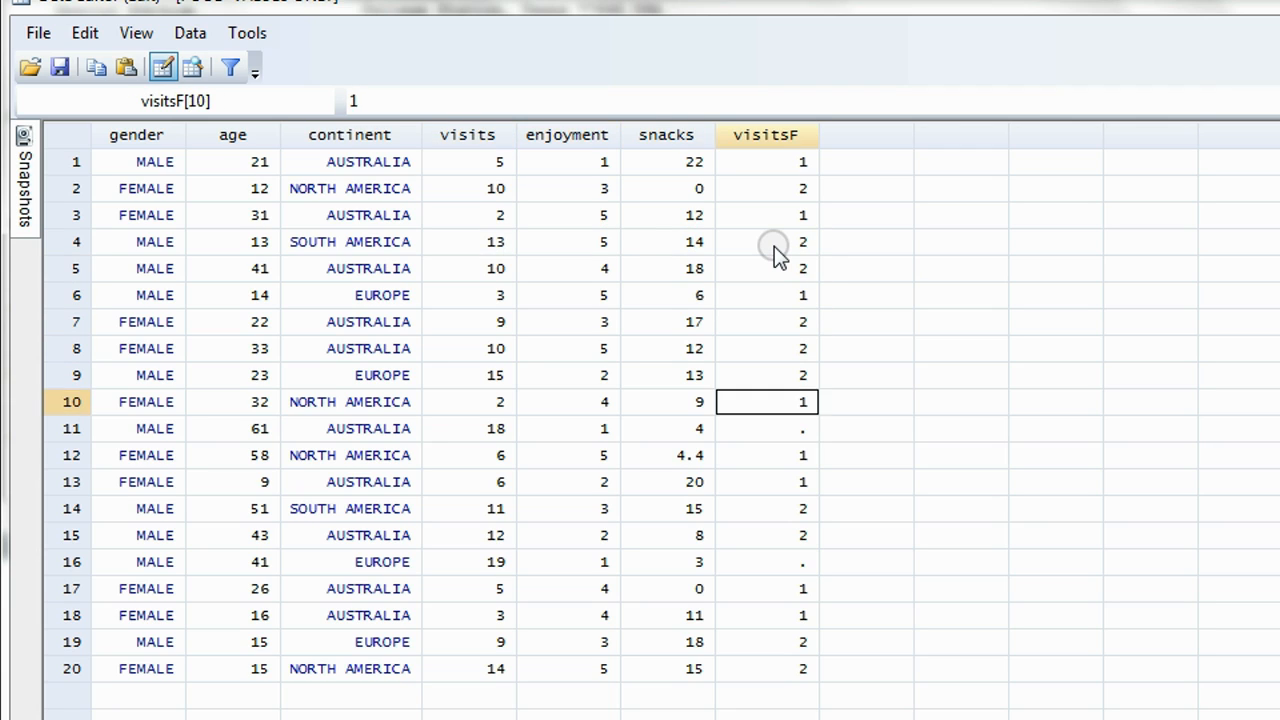
{"action": "key", "text": "Down"}
{"action": "key", "text": "Down"}
{"action": "key", "text": "Down"}
{"action": "key", "text": "Down"}
{"action": "key", "text": "Left"}
{"action": "key", "text": "Left"}
{"action": "key", "text": "Left"}
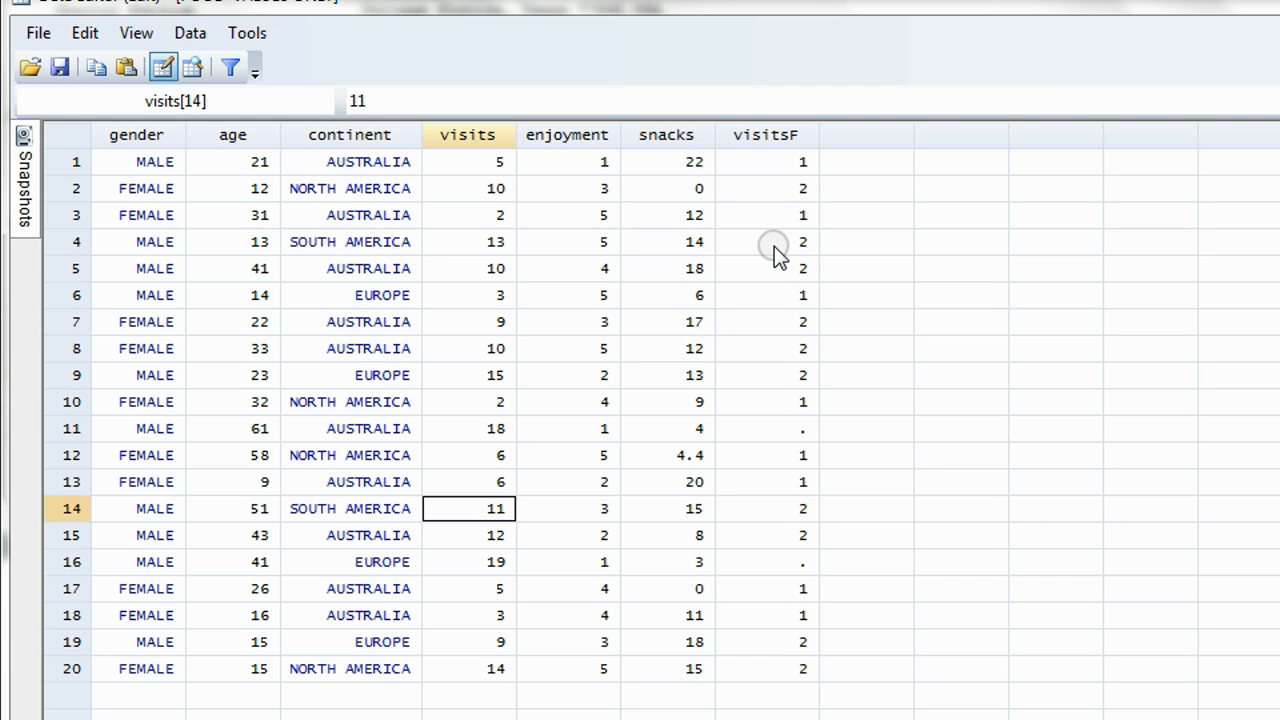
{"action": "key", "text": "Right"}
{"action": "key", "text": "Right"}
{"action": "key", "text": "Right"}
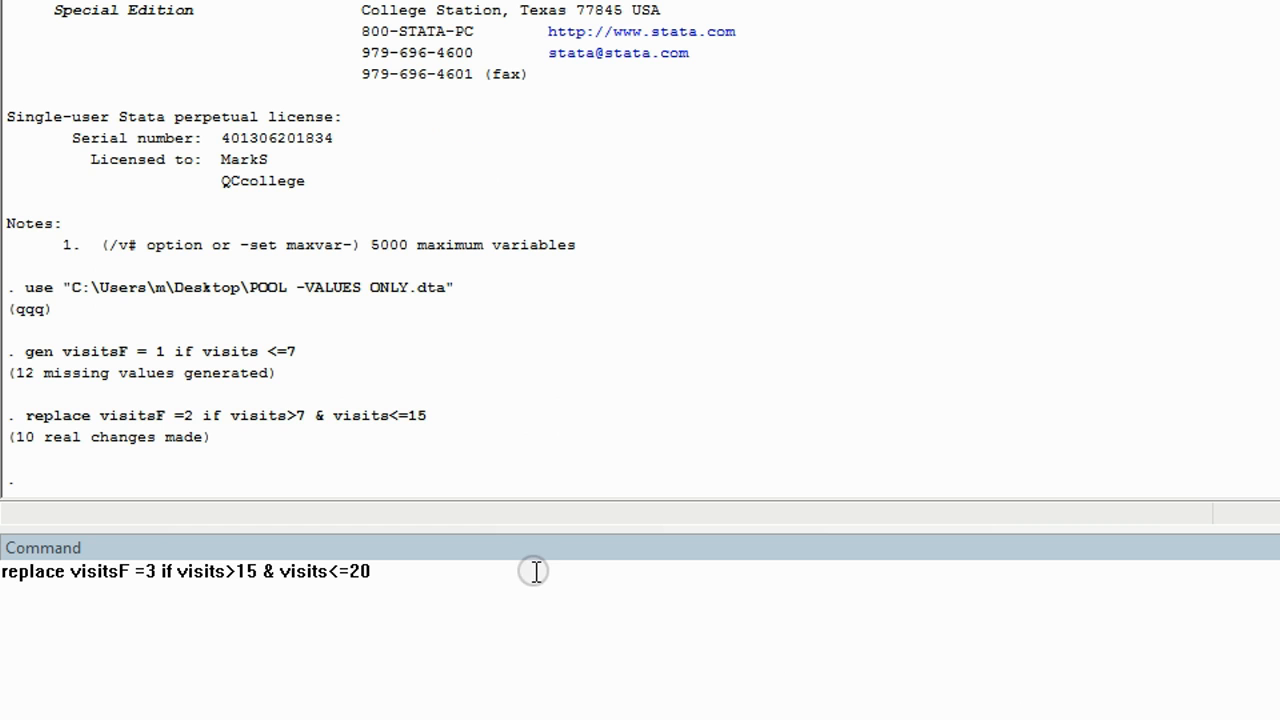
Recode visitsF to 3 for visits above 15 and up to 20 (replace visitsF =3 if visits>15 & visits<=20)
{"action": "left_click", "coordinate": [500, 591]}
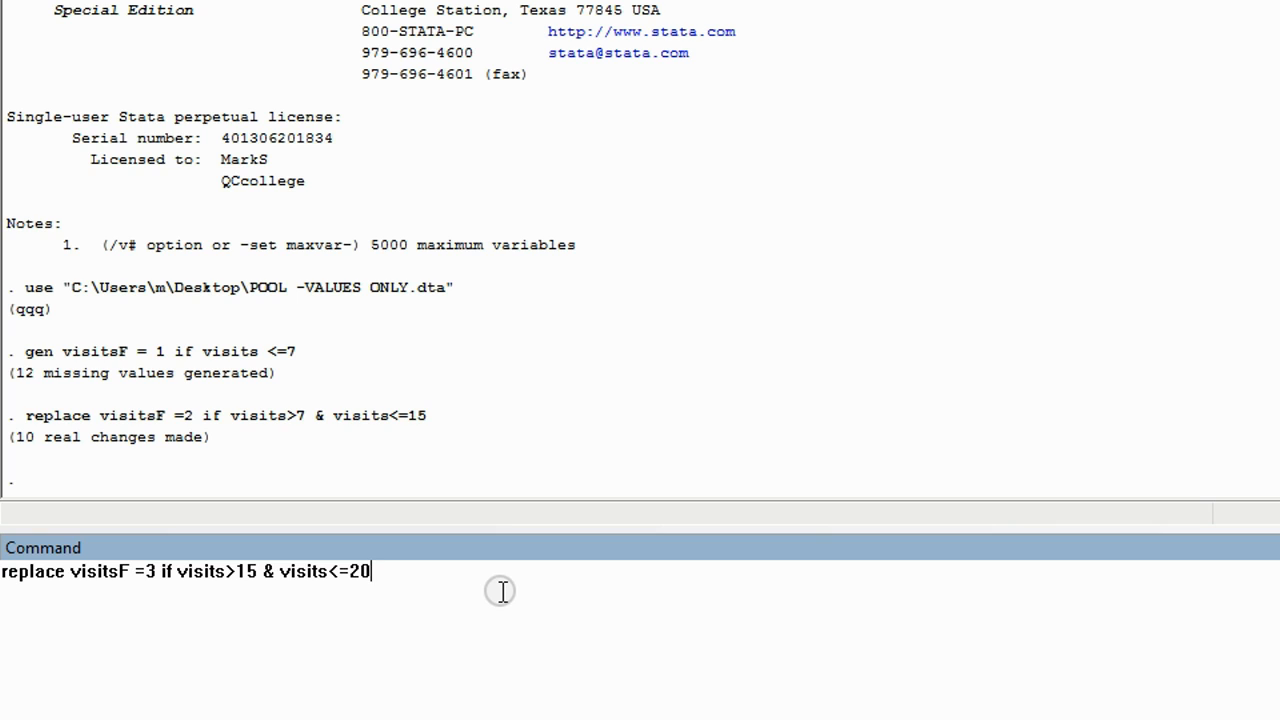
{"action": "key", "text": "Return"}
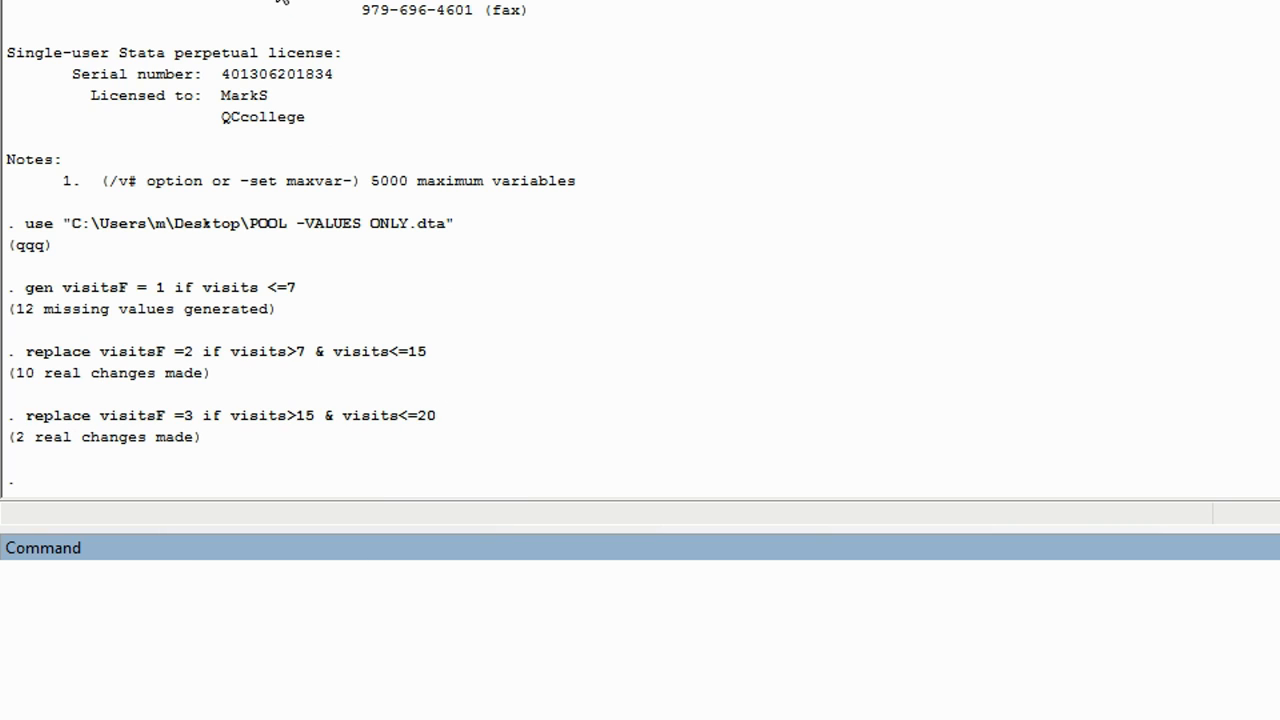
Check the visitsF codes in rows 11 and 16 of the Data Editor against their visits values
{"action": "left_click", "coordinate": [283, 0]}
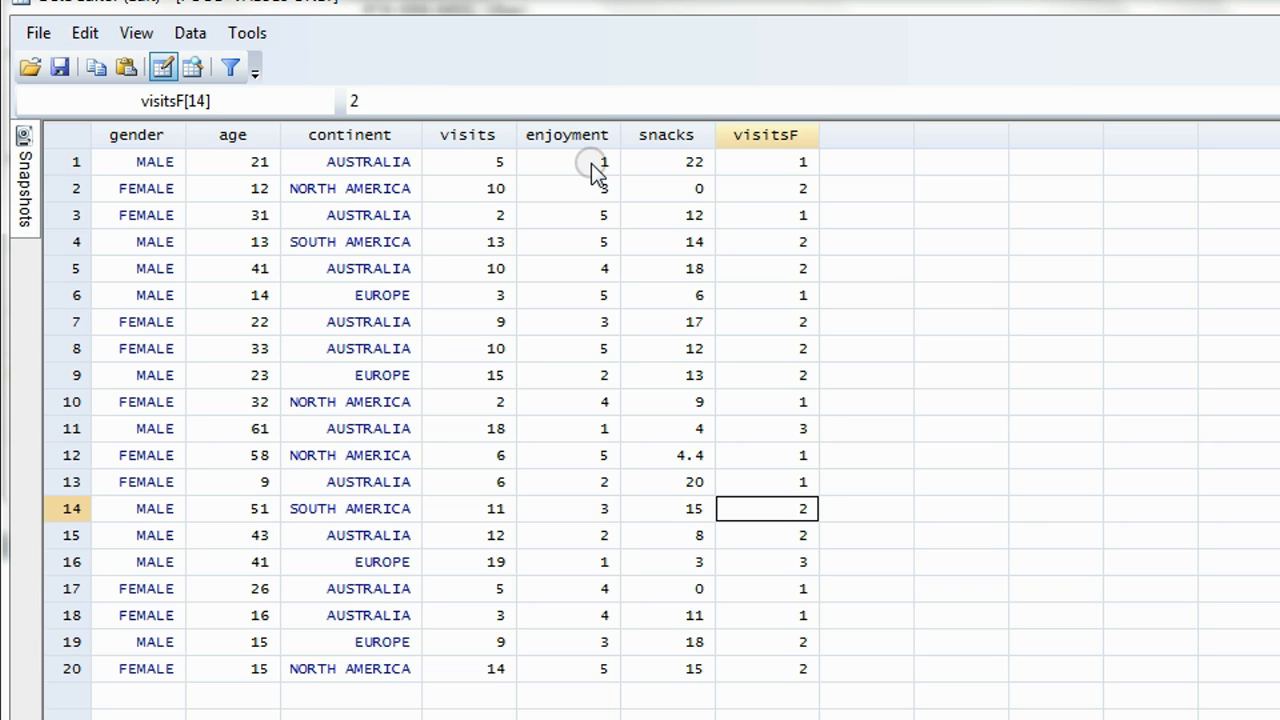
{"action": "key", "text": "Down"}
{"action": "key", "text": "Down"}
{"action": "key", "text": "Up"}
{"action": "key", "text": "Up"}
{"action": "key", "text": "Up"}
{"action": "key", "text": "Up"}
{"action": "key", "text": "Up"}
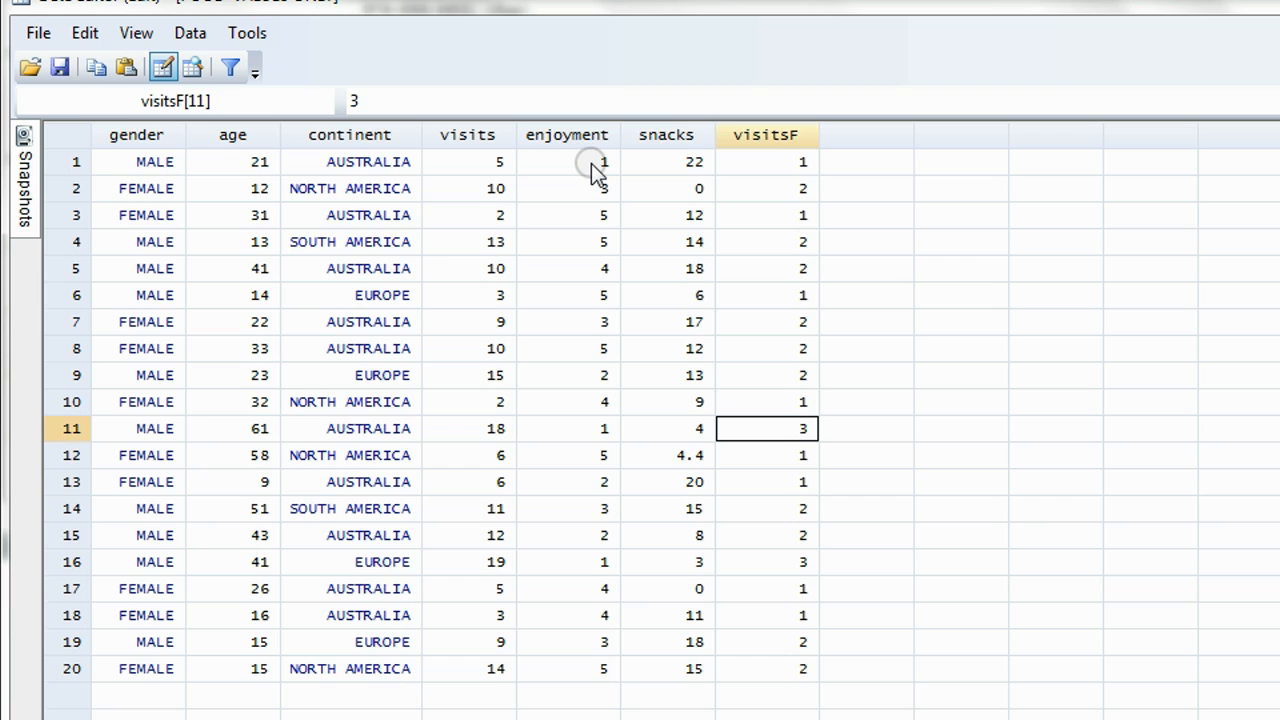
{"action": "key", "text": "Down"}
{"action": "key", "text": "Down"}
{"action": "key", "text": "Down"}
{"action": "key", "text": "Down"}
{"action": "key", "text": "Down"}
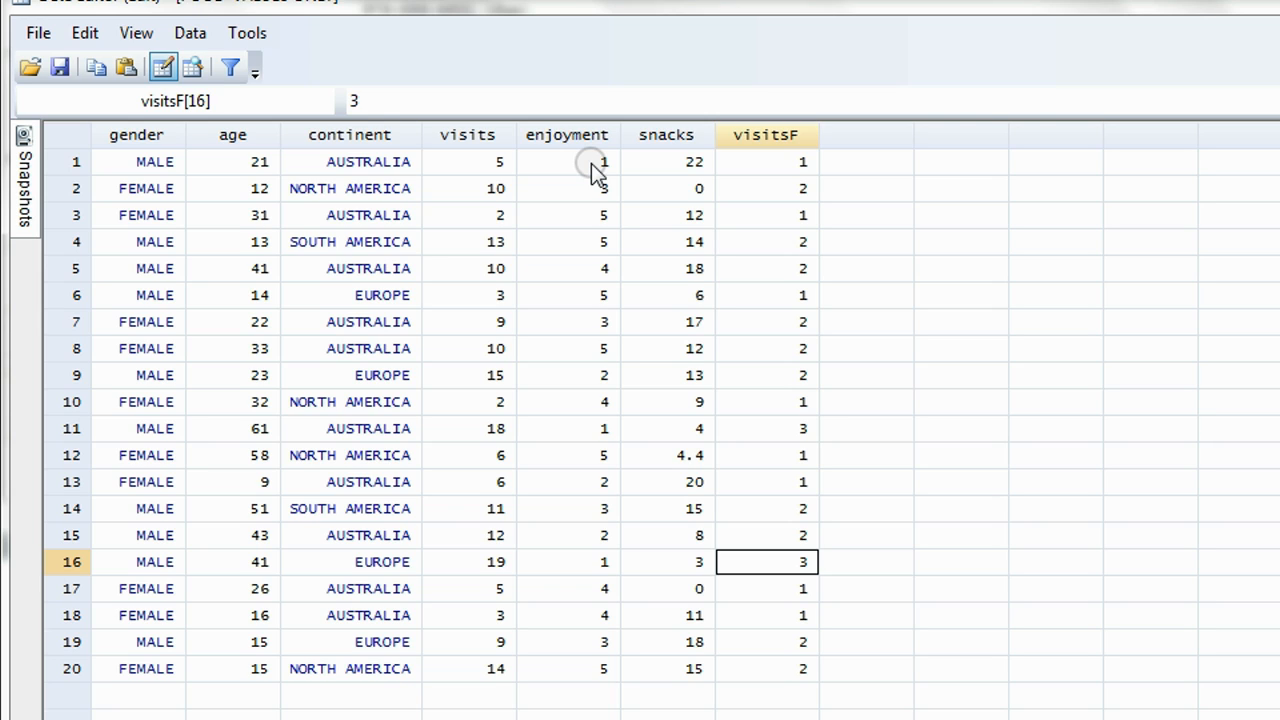
{"action": "key", "text": "Left"}
{"action": "key", "text": "Left"}
{"action": "key", "text": "Left"}
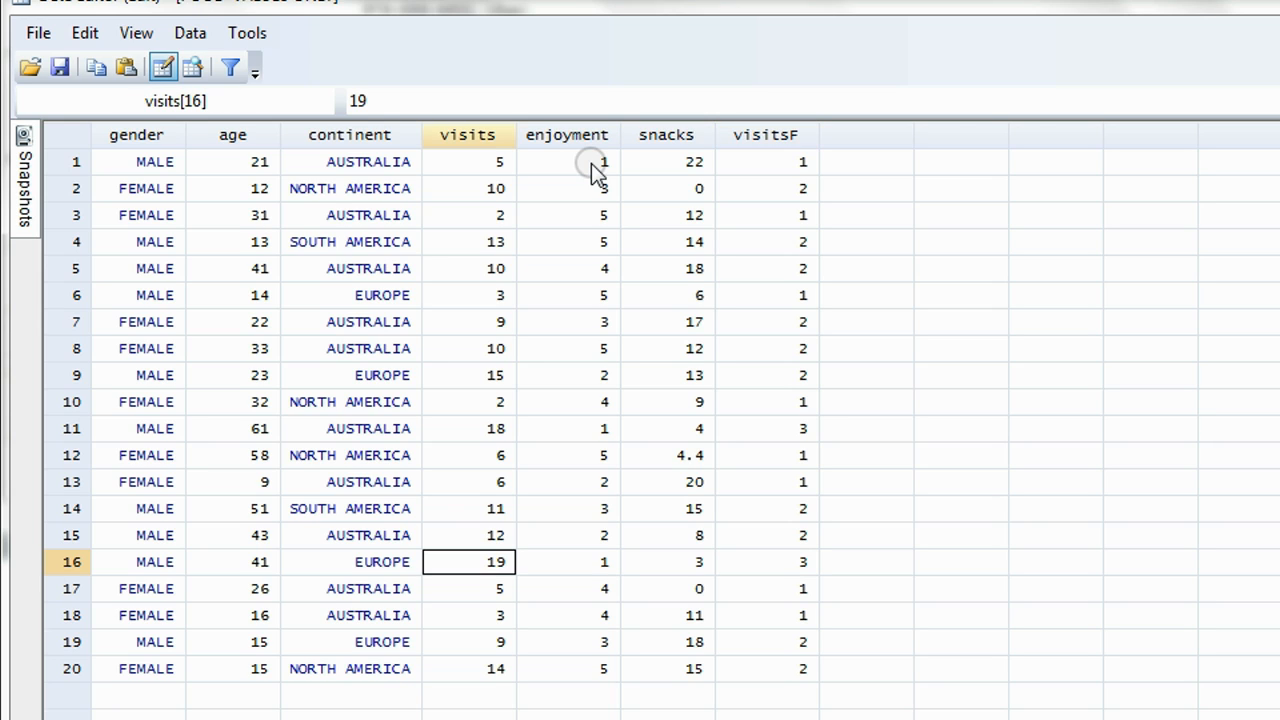
{"action": "key", "text": "Up"}
{"action": "key", "text": "Up"}
{"action": "key", "text": "Up"}
{"action": "key", "text": "Up"}
{"action": "key", "text": "Up"}
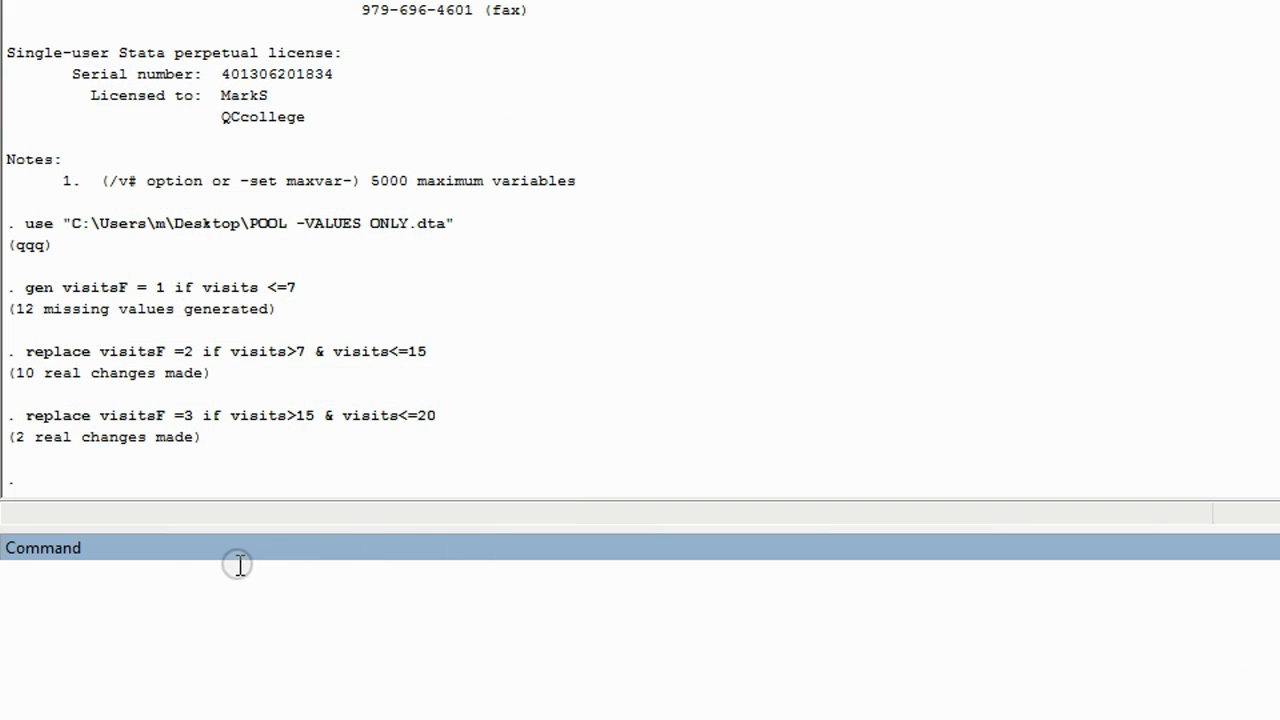
Tabulate the frequencies of visitsF with the tab command
{"action": "left_click", "coordinate": [199, 588]}
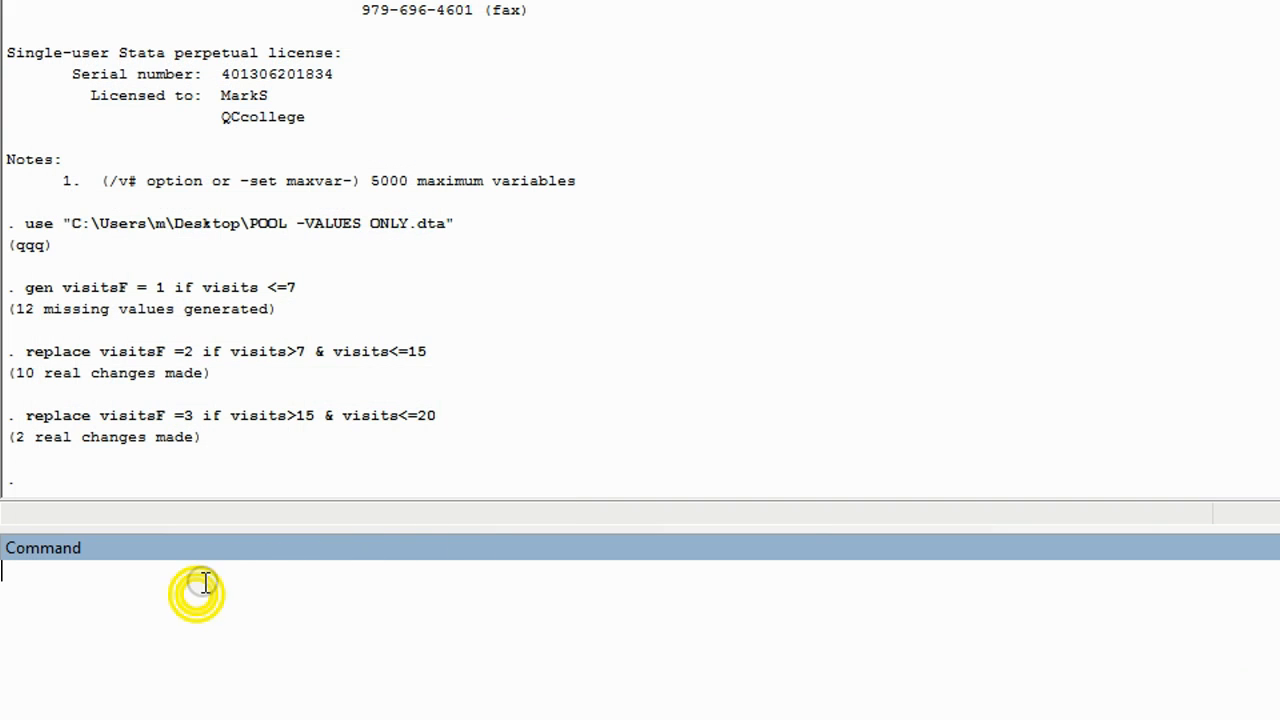
{"action": "type", "text": "tab "}
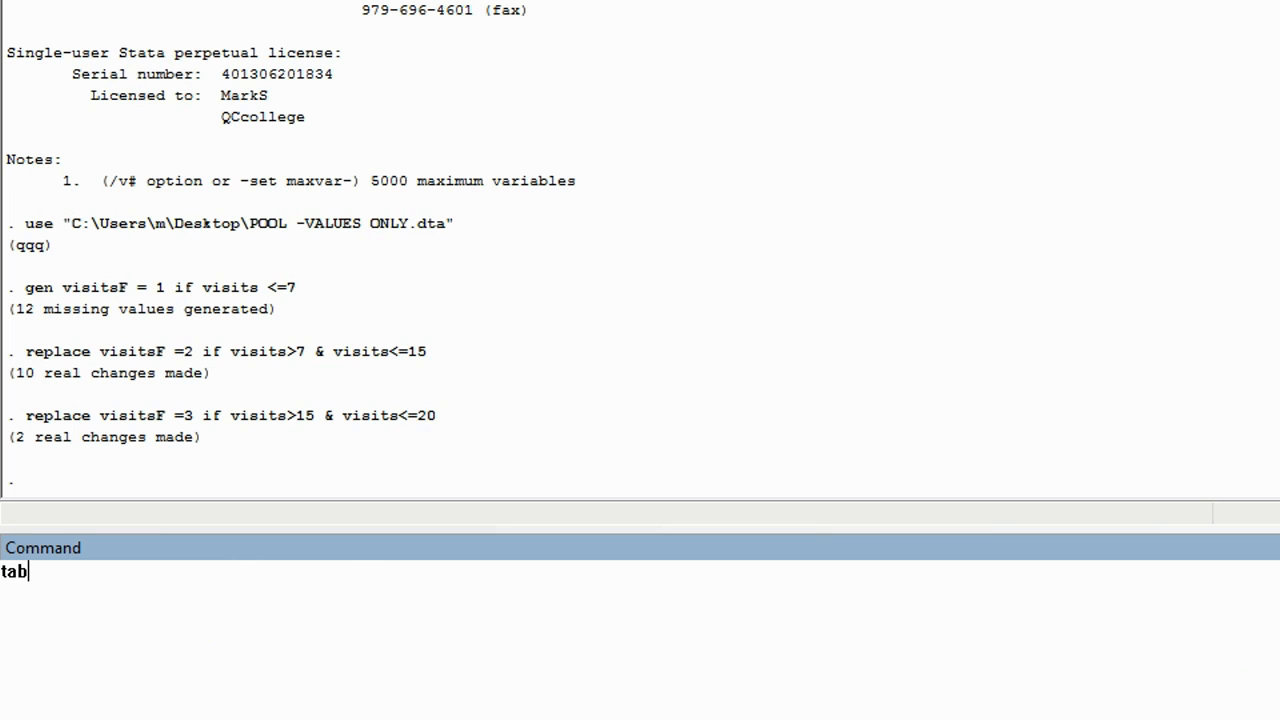
{"action": "type", "text": "visitsF"}
{"action": "key", "text": "Return"}
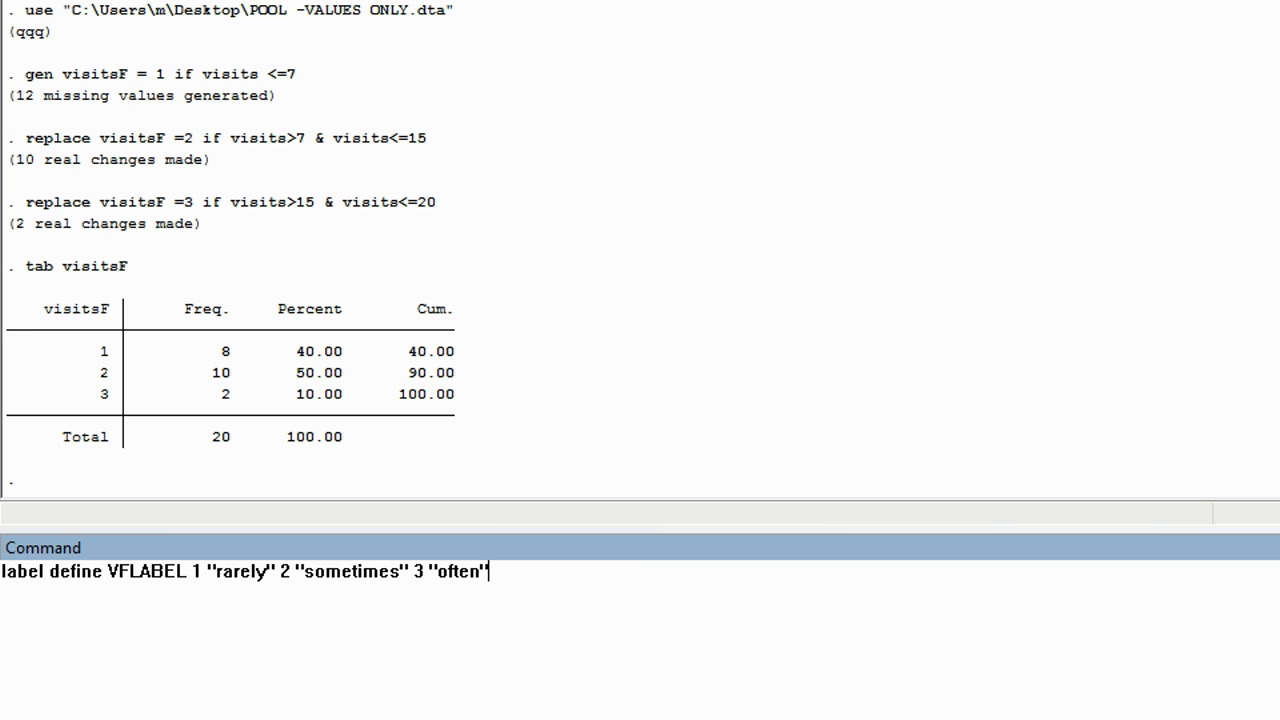
Define a value label VFLABEL with 1 "rarely", 2 "sometimes" and 3 "often"
{"action": "left_click", "coordinate": [634, 583]}
{"action": "left_click", "coordinate": [535, 568]}
{"action": "left_click", "coordinate": [521, 568]}
{"action": "key", "text": "Return"}
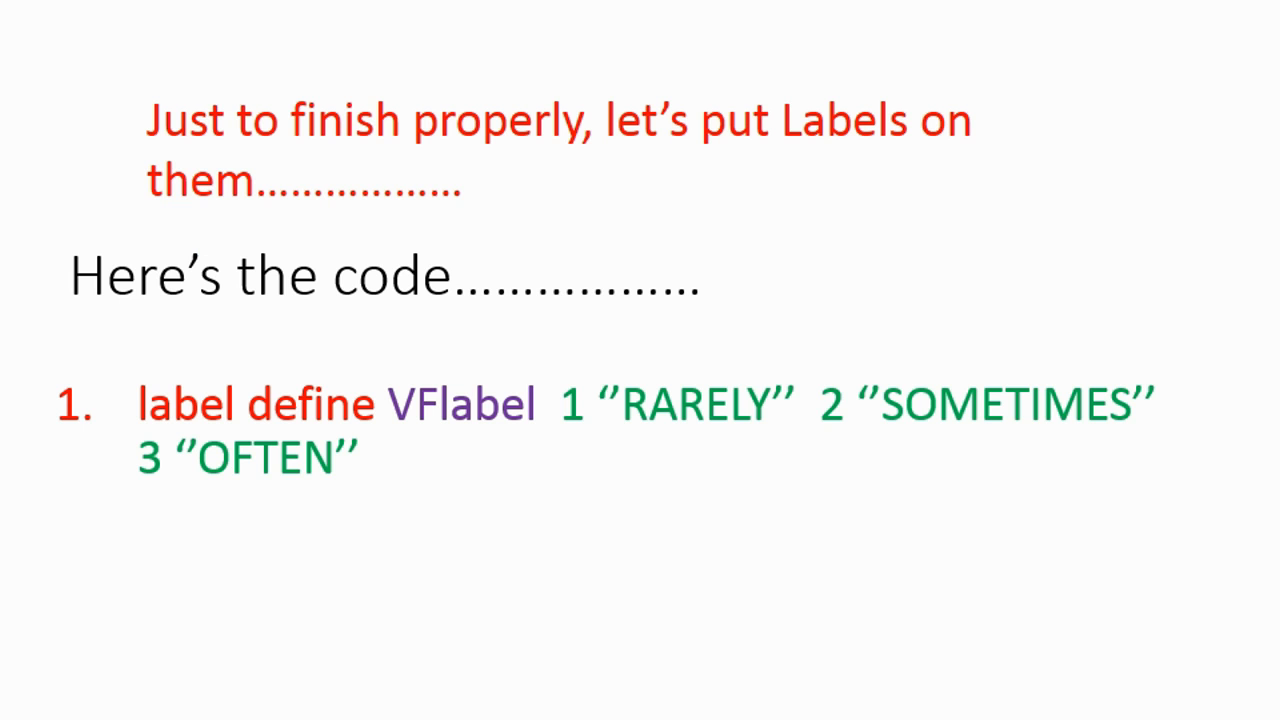
{"action": "key", "text": "Right"}
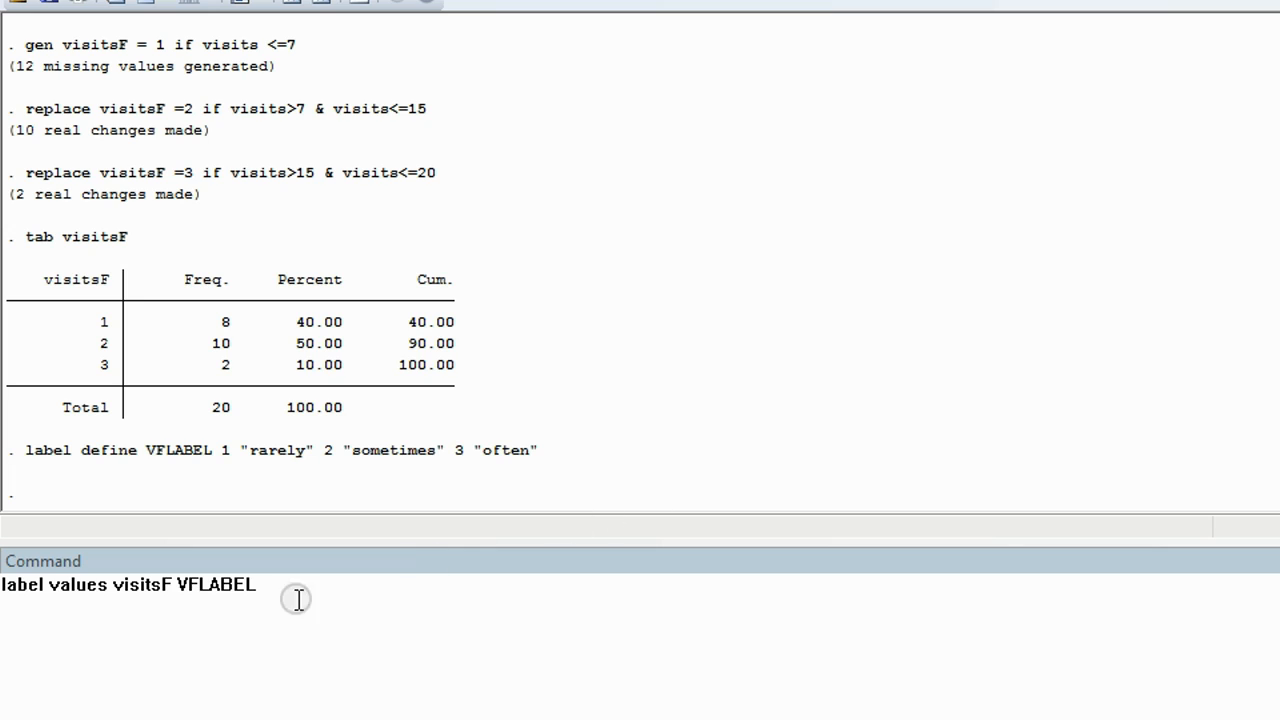
Attach the value label VFLABEL to visitsF (label values visitsF VFLABEL)
{"action": "left_click", "coordinate": [271, 594]}
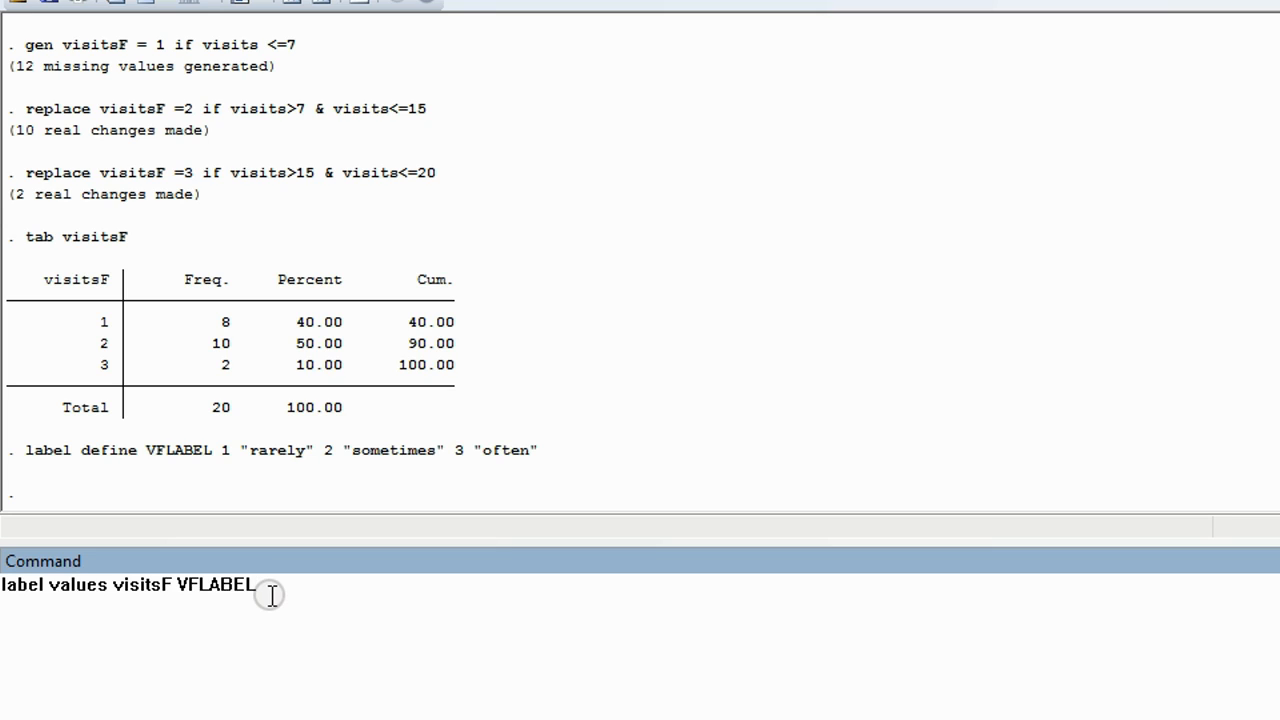
{"action": "key", "text": "Return"}
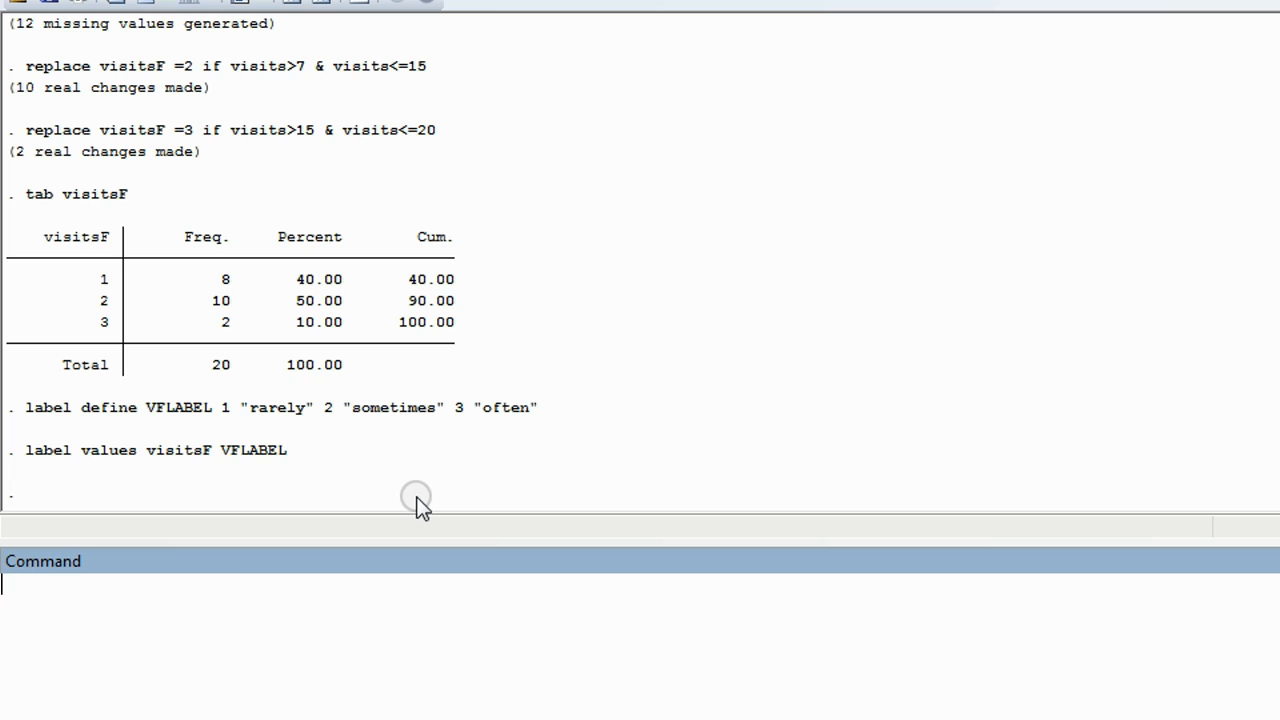
Check the labelled visitsF values of the first rows in the Data Editor
{"action": "left_click", "coordinate": [289, 9]}
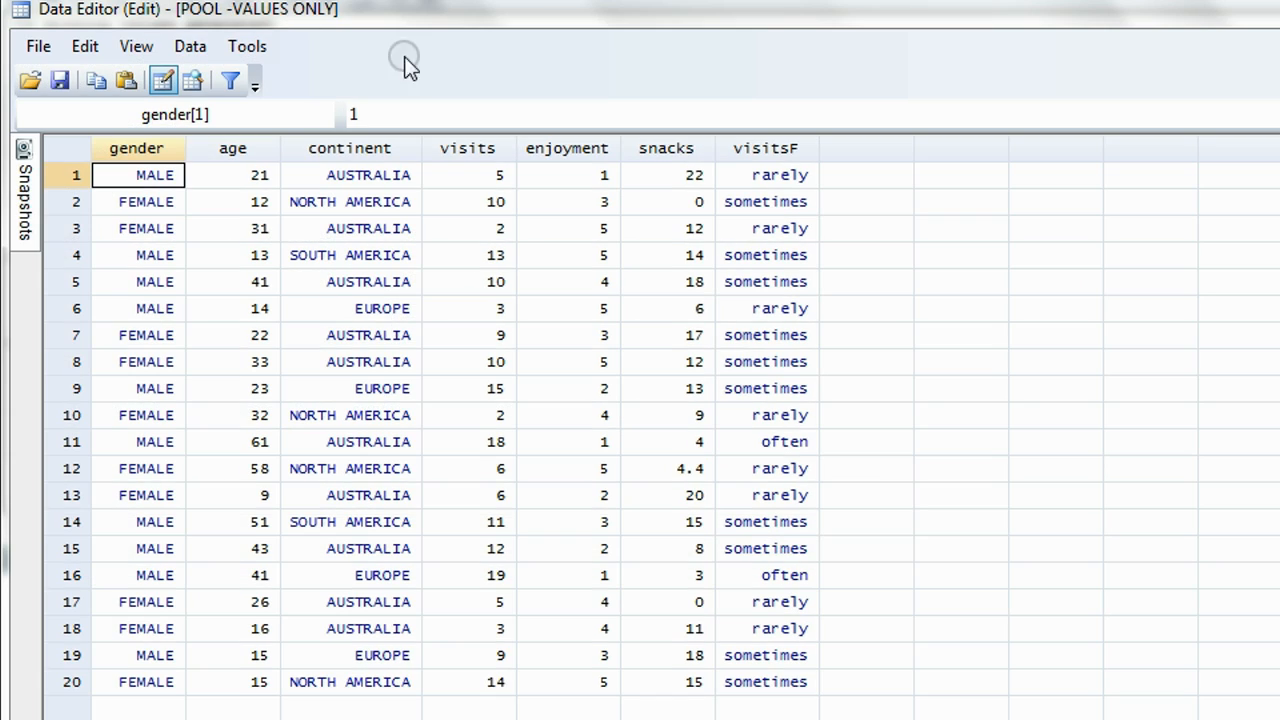
{"action": "left_click", "coordinate": [765, 175]}
{"action": "left_click", "coordinate": [763, 201]}
{"action": "left_click", "coordinate": [760, 228]}
{"action": "left_click", "coordinate": [763, 276]}
{"action": "left_click", "coordinate": [762, 337]}
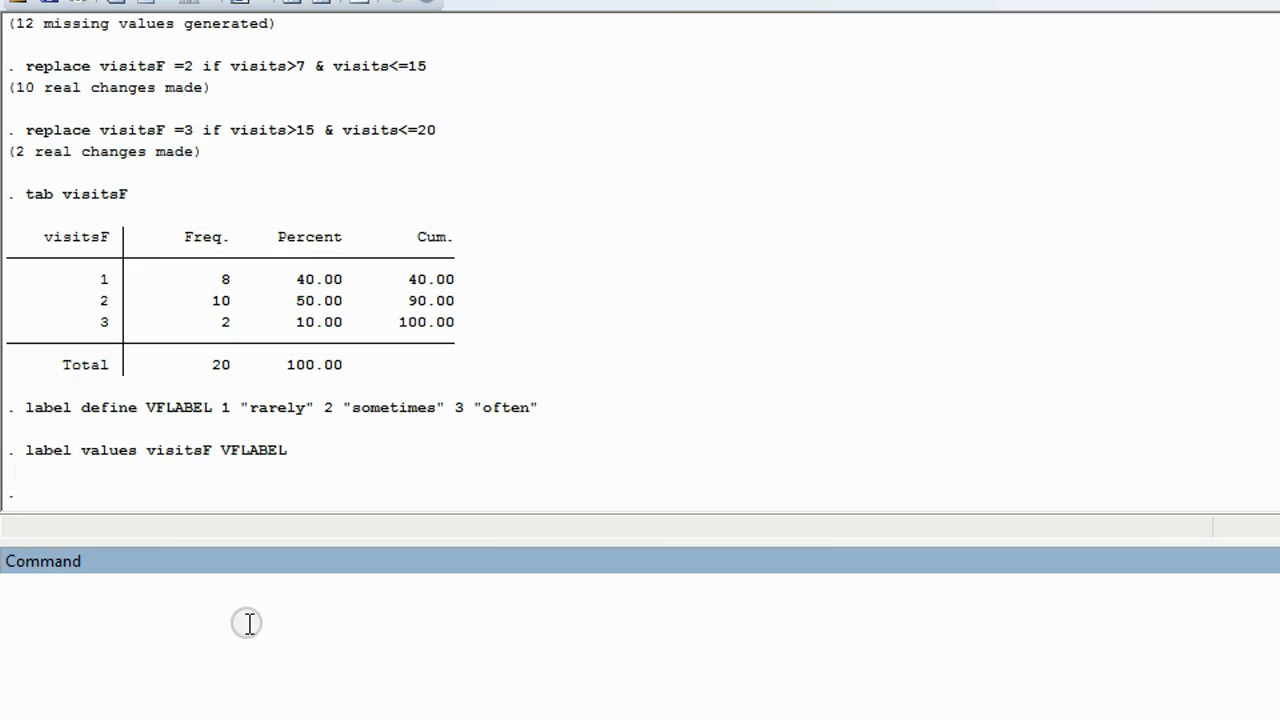
Tabulate the frequencies of visitsF again with its value labels (tab visitsF) and compare with the earlier unlabelled table
{"action": "left_click", "coordinate": [202, 624]}
{"action": "left_click", "coordinate": [91, 600]}
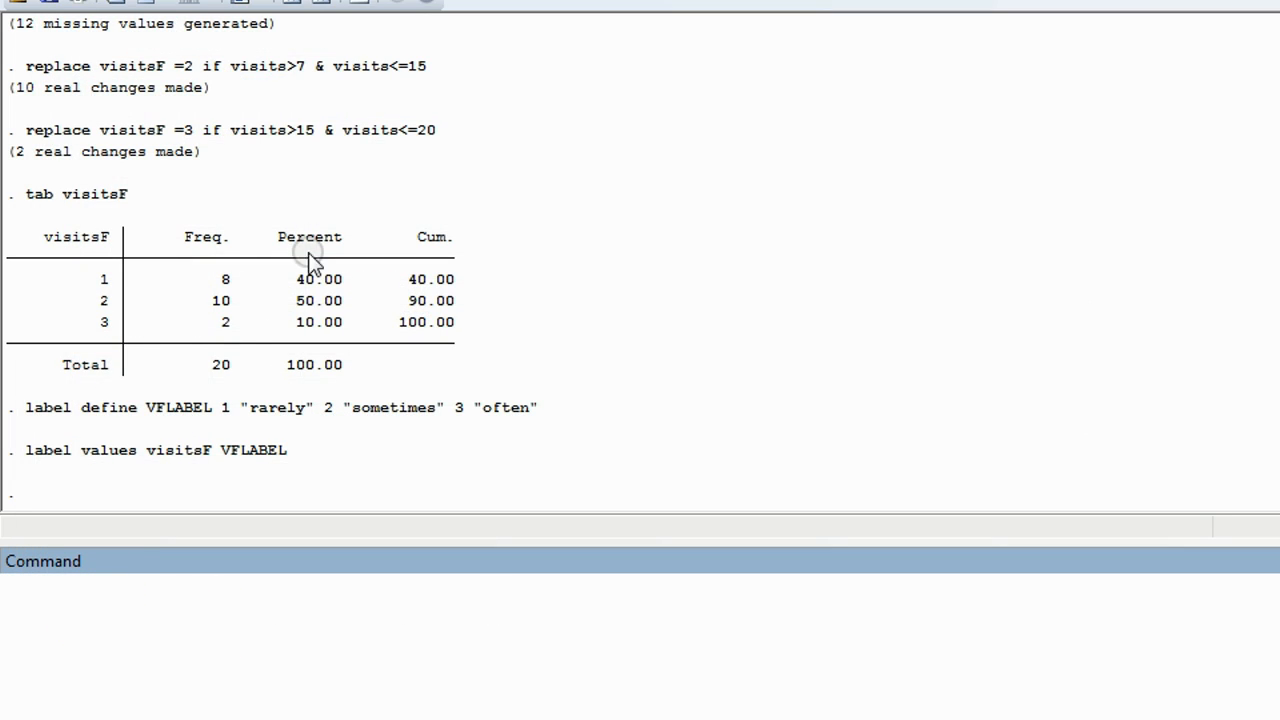
{"action": "left_click", "coordinate": [92, 607]}
{"action": "type", "text": "ta"}
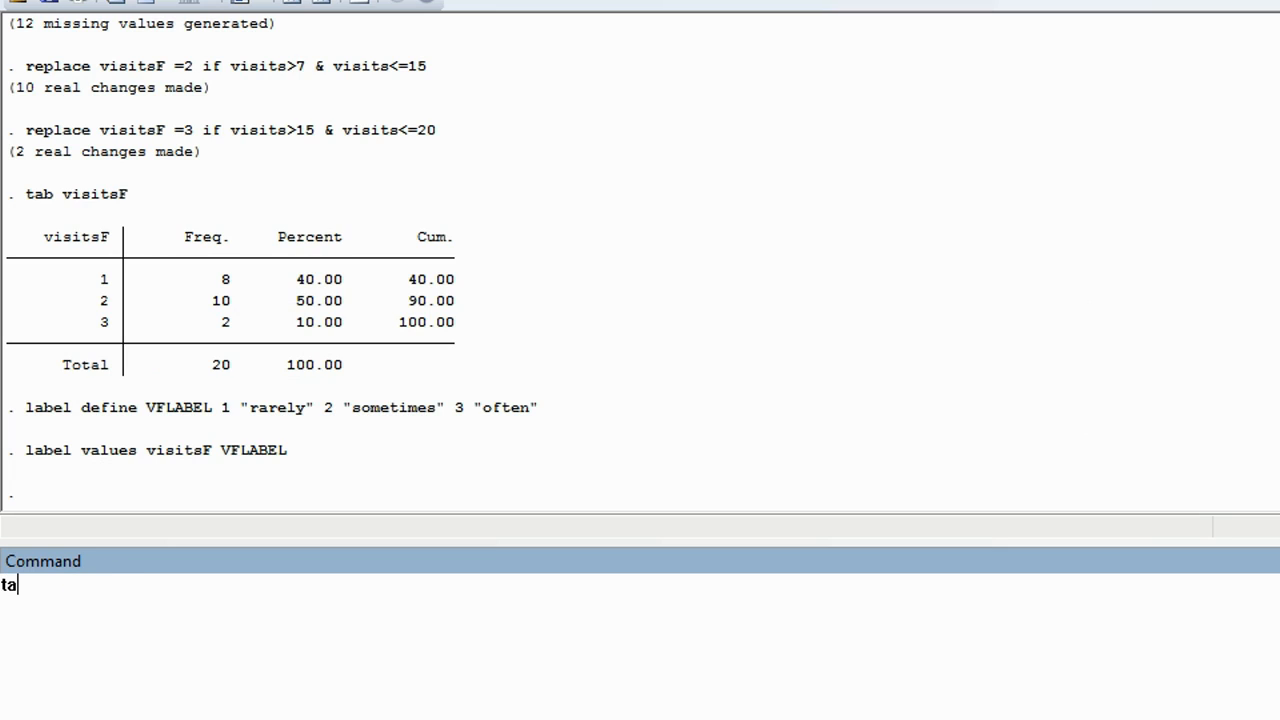
{"action": "type", "text": "b visitsF"}
{"action": "key", "text": "Return"}
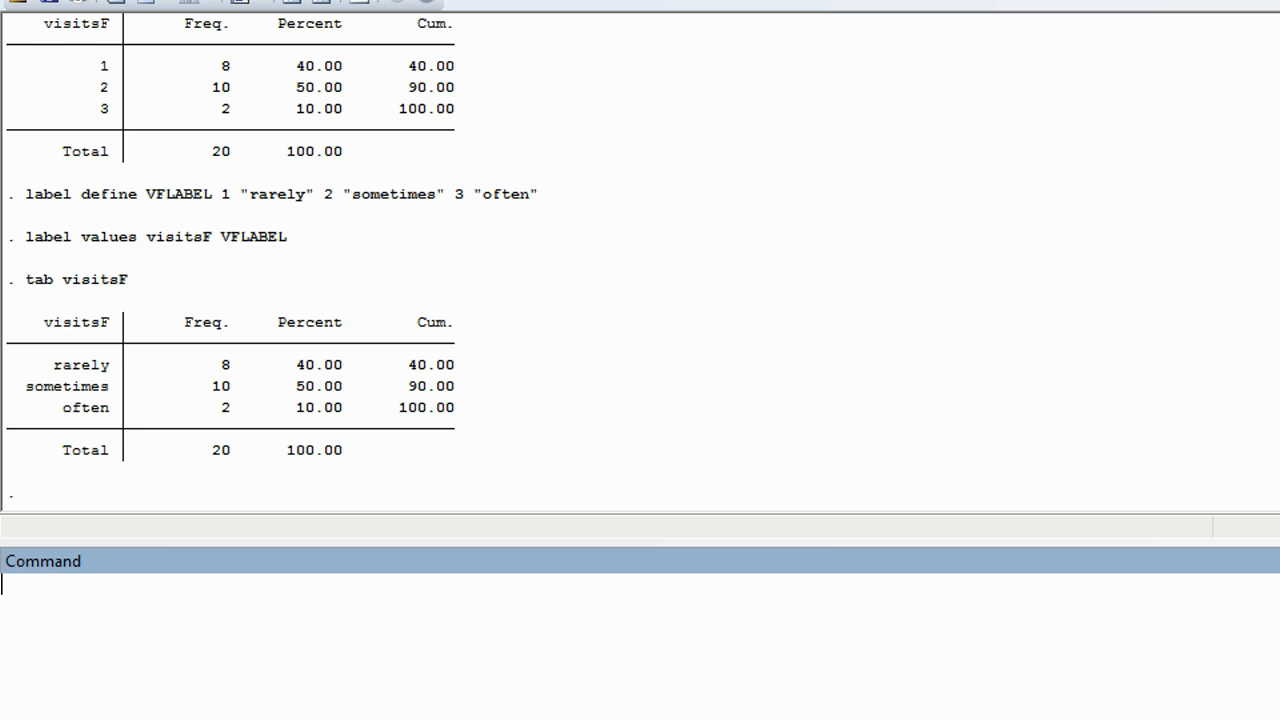
{"action": "left_click", "coordinate": [482, 235]}
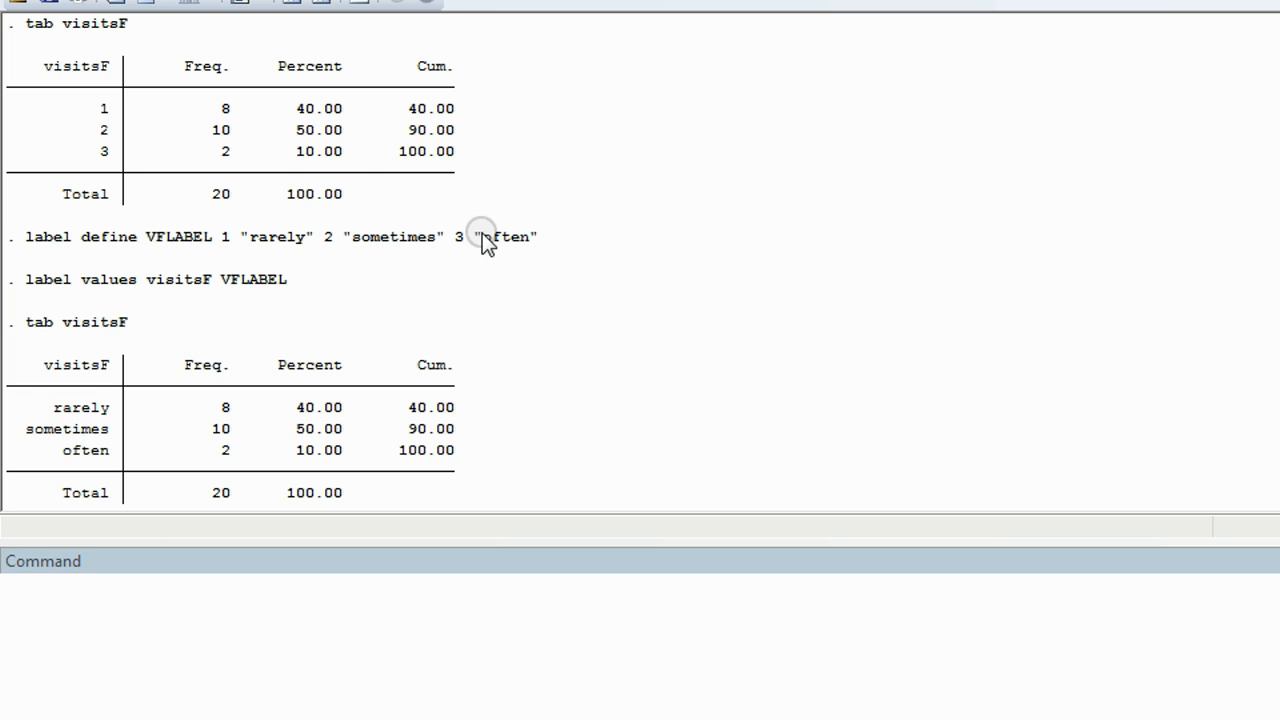